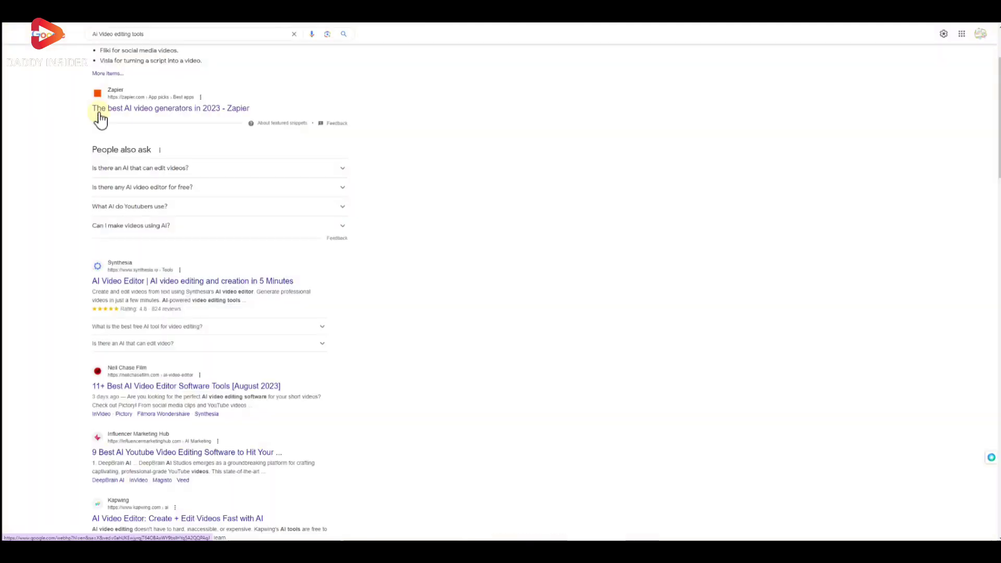
Scroll the image-to-video AI tool results and open the Neil Chase Film article on AI editors.
{"action": "scroll", "coordinate": [184, 174], "scroll_direction": "down", "scroll_amount": 2}
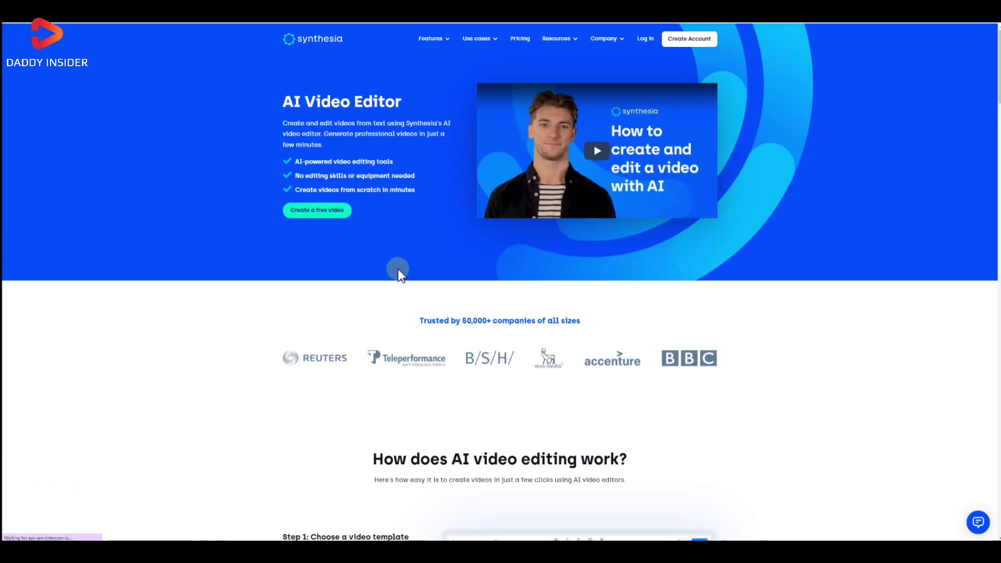
{"action": "scroll", "coordinate": [397, 270], "scroll_direction": "down", "scroll_amount": 10}
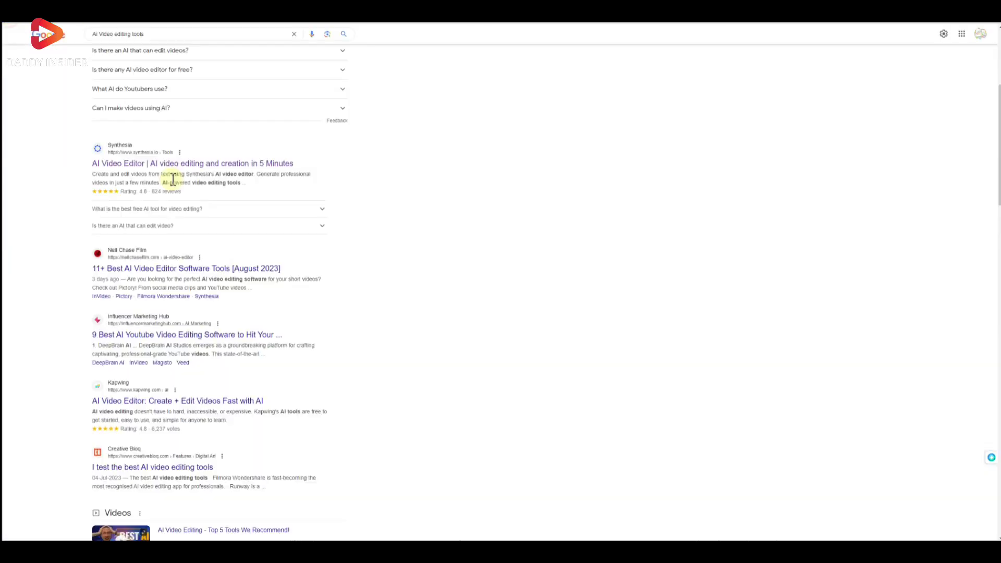
Open the Medium article on image-to-video AI tools.
{"action": "scroll", "coordinate": [173, 178], "scroll_direction": "down", "scroll_amount": 2}
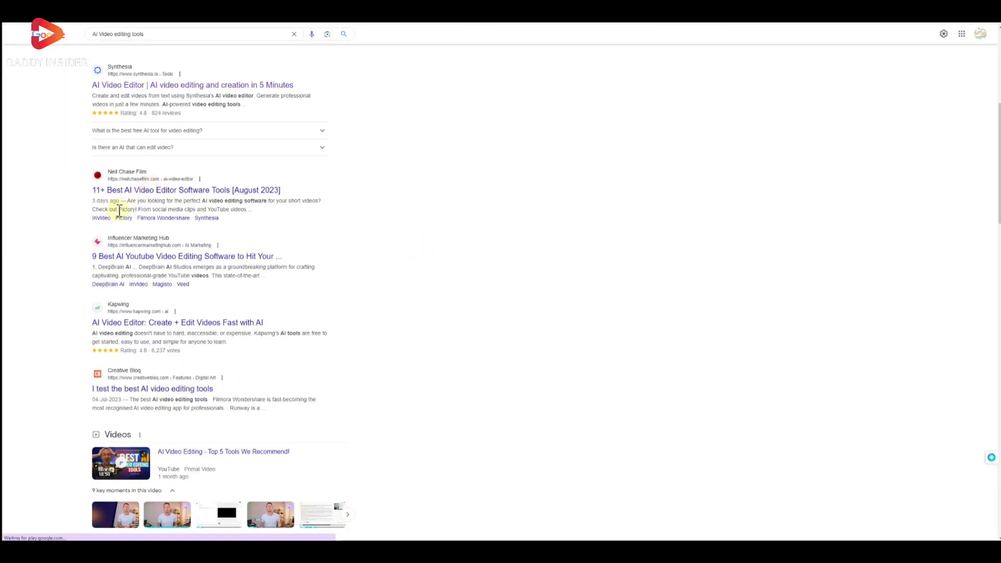
{"action": "left_click", "coordinate": [121, 190]}
{"action": "scroll", "coordinate": [358, 239], "scroll_direction": "down", "scroll_amount": 3}
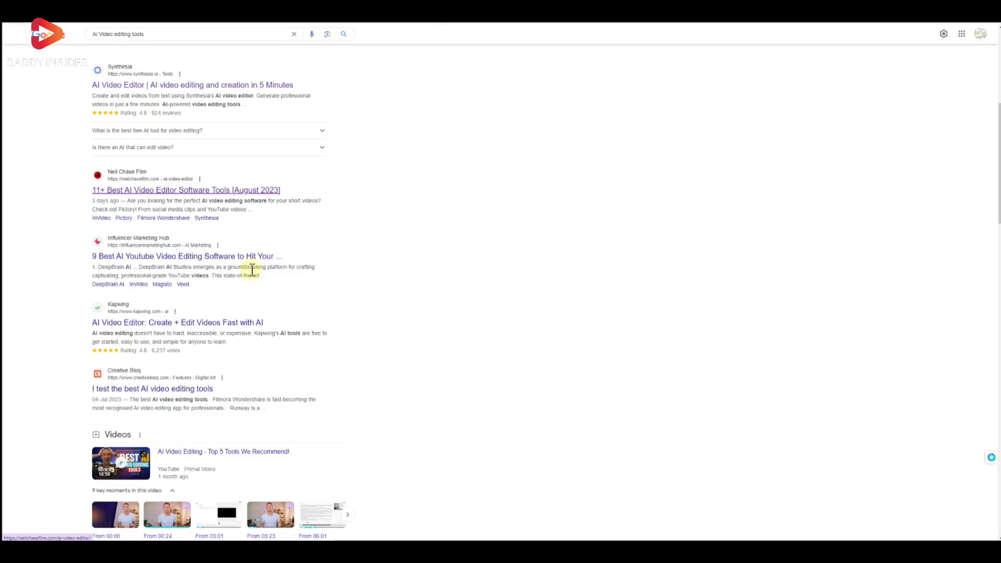
{"action": "scroll", "coordinate": [331, 161], "scroll_direction": "down", "scroll_amount": 2}
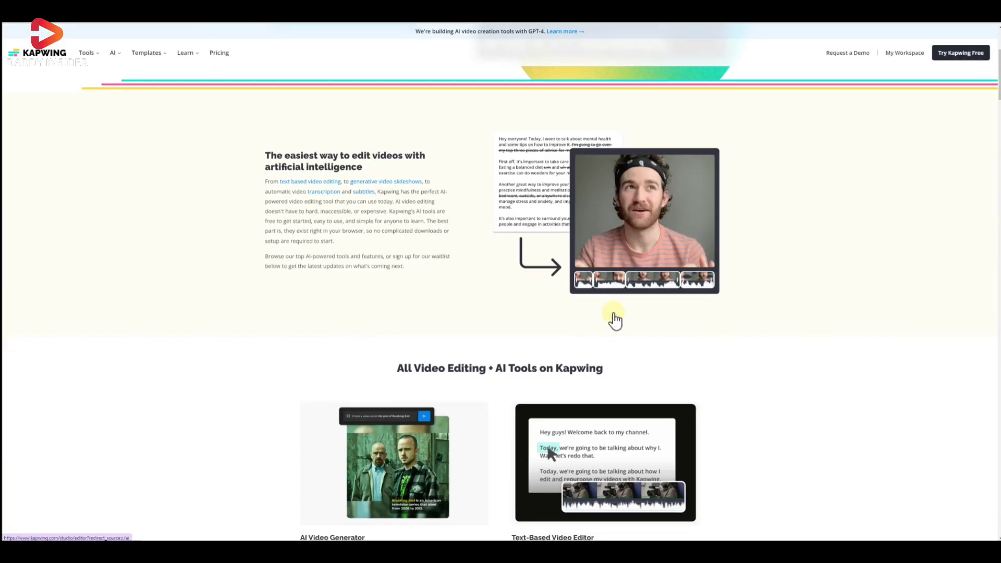
Open the cre8tiveAI site from the results and browse its page.
{"action": "scroll", "coordinate": [641, 313], "scroll_direction": "down", "scroll_amount": 7}
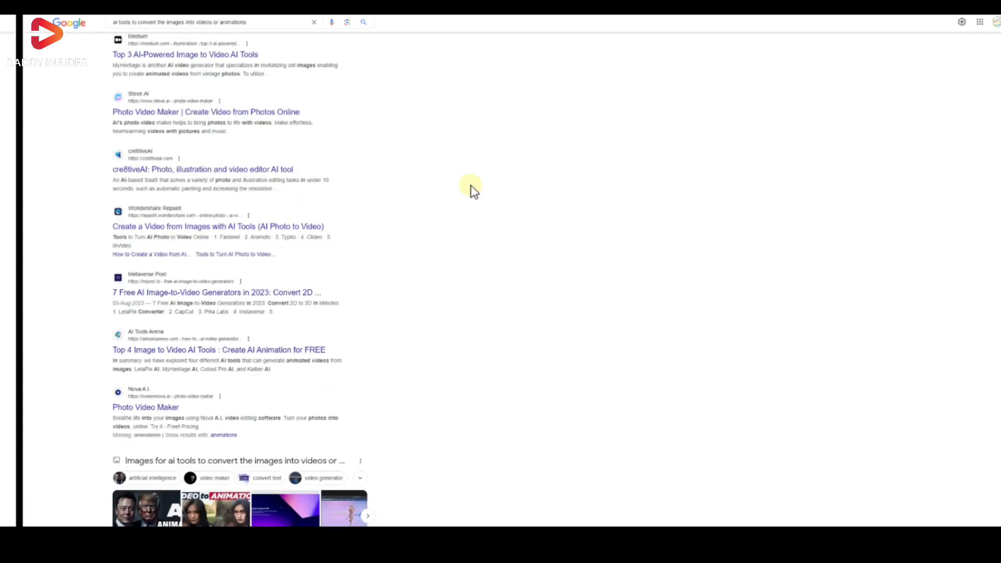
{"action": "left_click", "coordinate": [171, 88]}
{"action": "scroll", "coordinate": [499, 273], "scroll_direction": "down", "scroll_amount": 10}
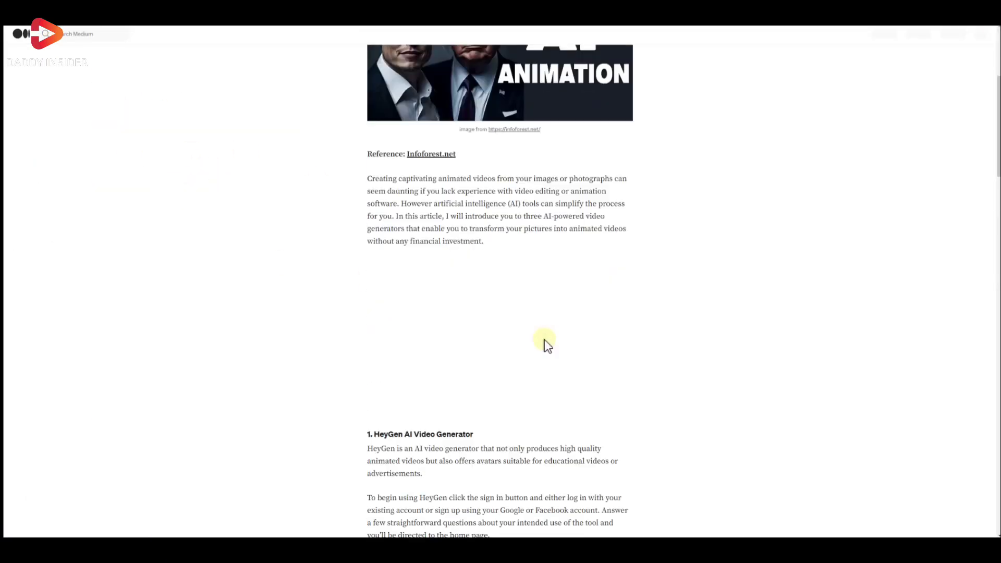
{"action": "scroll", "coordinate": [327, 348], "scroll_direction": "up", "scroll_amount": 1}
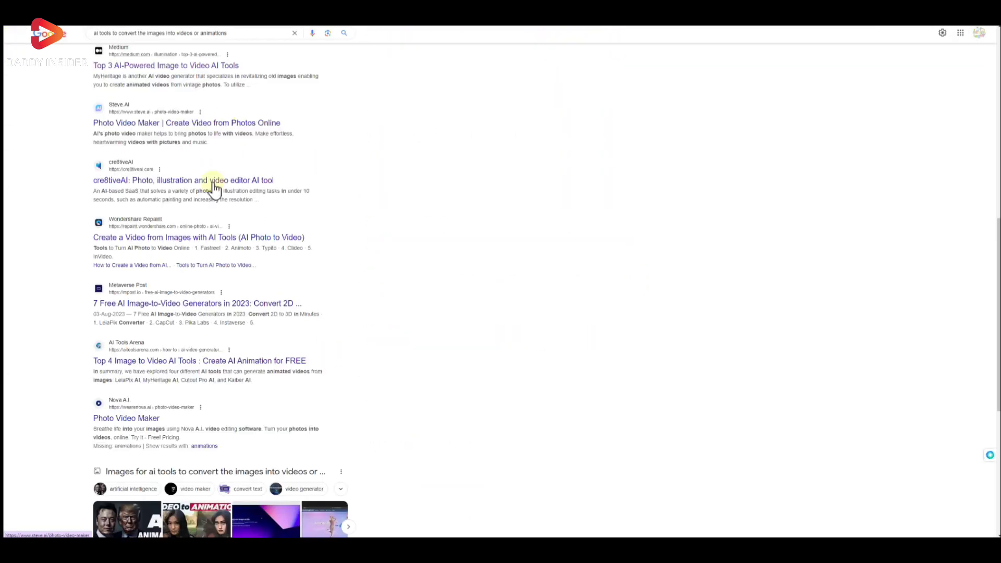
{"action": "left_click", "coordinate": [177, 180]}
{"action": "scroll", "coordinate": [510, 312], "scroll_direction": "down", "scroll_amount": 9}
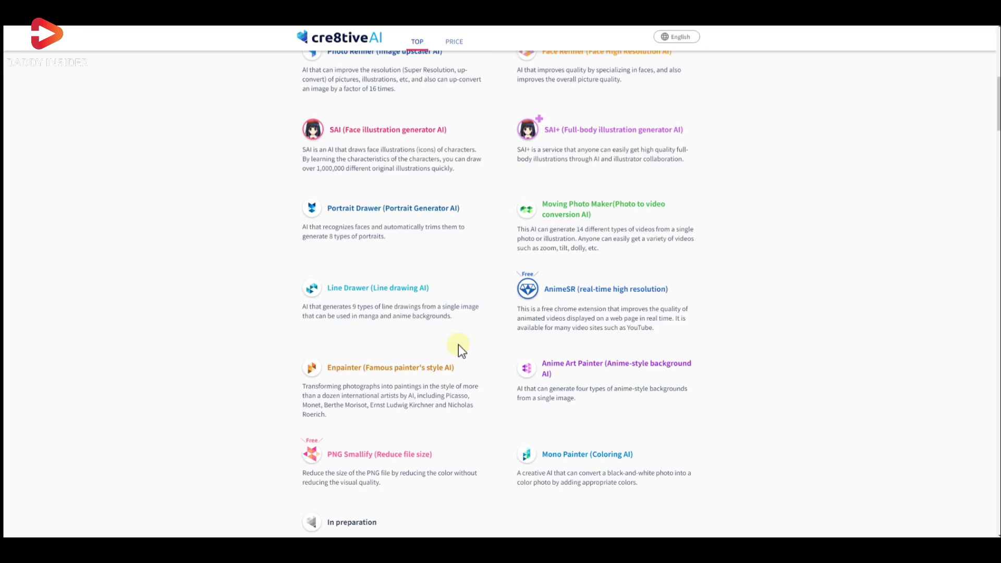
{"action": "scroll", "coordinate": [458, 344], "scroll_direction": "down", "scroll_amount": 4}
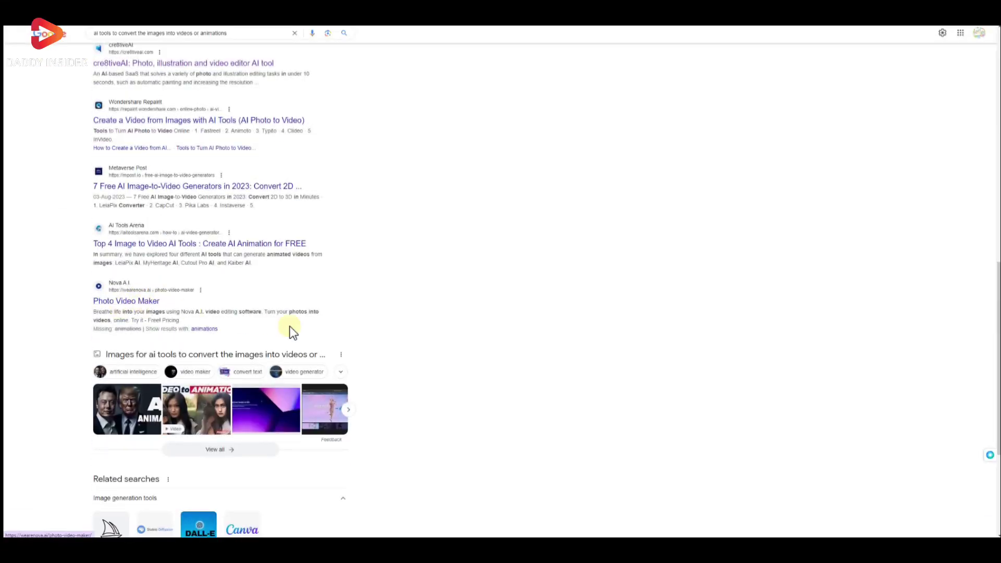
{"action": "scroll", "coordinate": [290, 329], "scroll_direction": "down", "scroll_amount": 5}
{"action": "scroll", "coordinate": [147, 246], "scroll_direction": "up", "scroll_amount": 12}
{"action": "scroll", "coordinate": [147, 234], "scroll_direction": "up", "scroll_amount": 1}
{"action": "scroll", "coordinate": [158, 272], "scroll_direction": "down", "scroll_amount": 1}
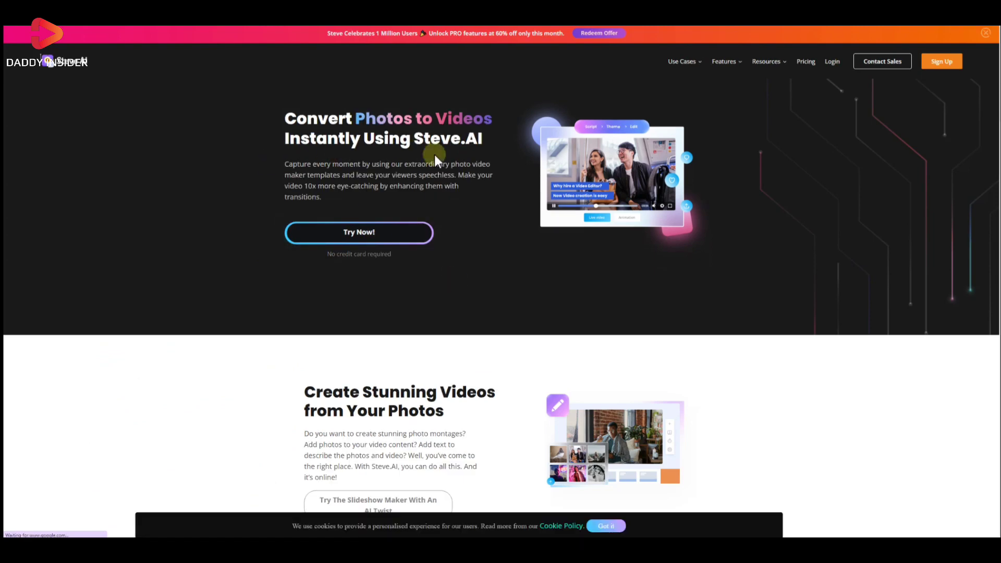
{"action": "scroll", "coordinate": [346, 98], "scroll_direction": "down", "scroll_amount": 7}
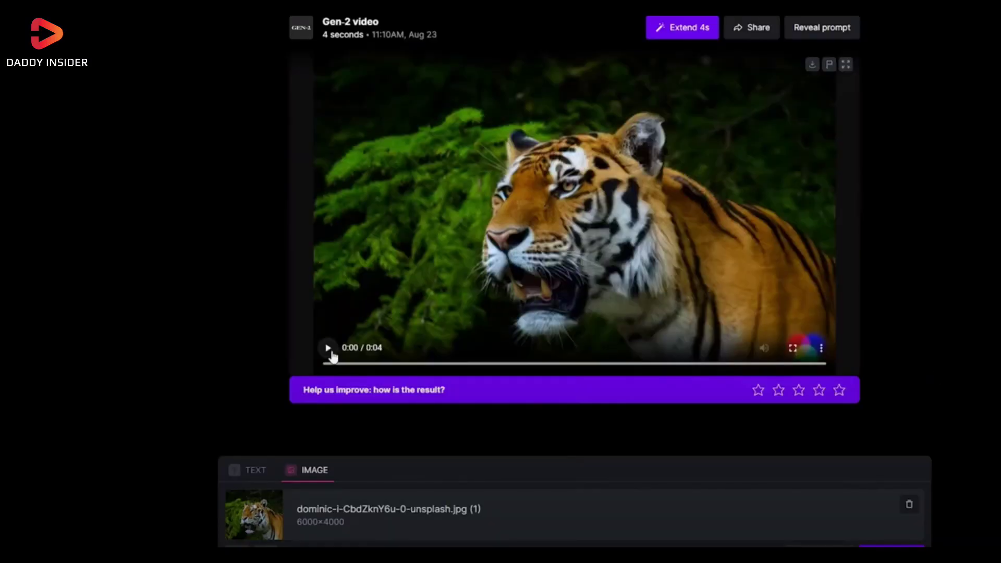
Play Kaiber's tiger sample video and scroll through the showcase.
{"action": "left_click", "coordinate": [329, 349]}
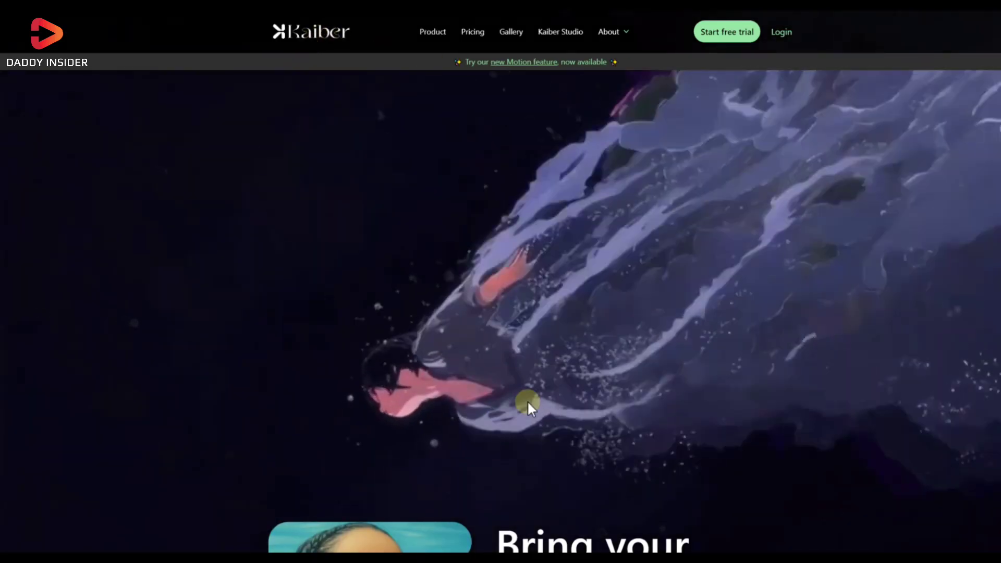
{"action": "scroll", "coordinate": [528, 407], "scroll_direction": "down", "scroll_amount": 5}
{"action": "scroll", "coordinate": [719, 349], "scroll_direction": "down", "scroll_amount": 3}
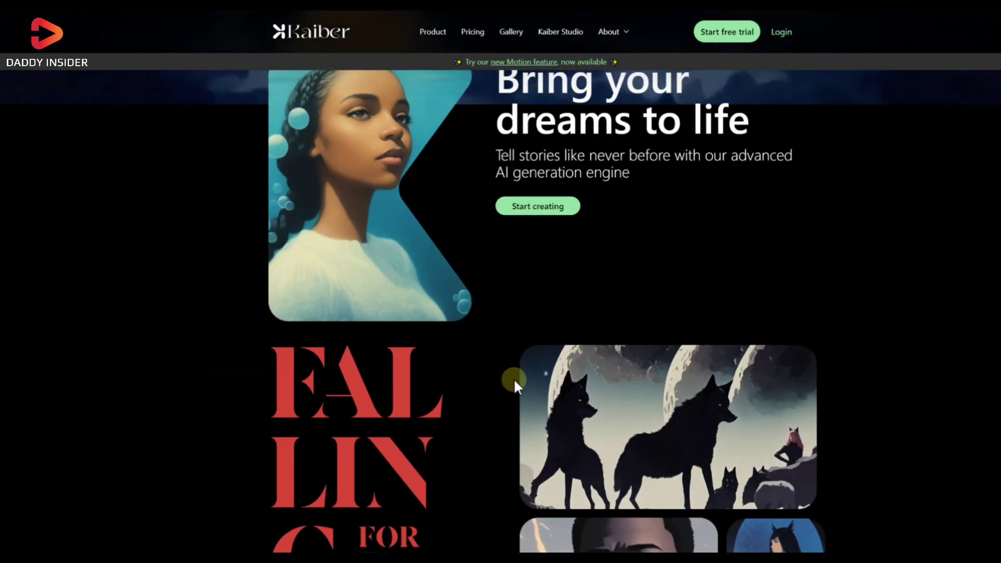
{"action": "scroll", "coordinate": [515, 385], "scroll_direction": "down", "scroll_amount": 15}
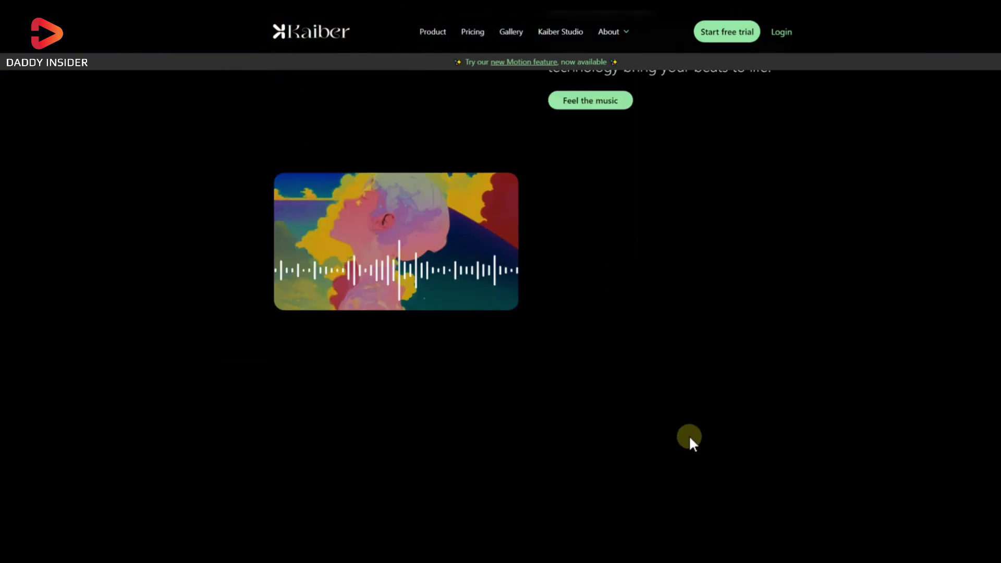
{"action": "scroll", "coordinate": [689, 437], "scroll_direction": "down", "scroll_amount": 3}
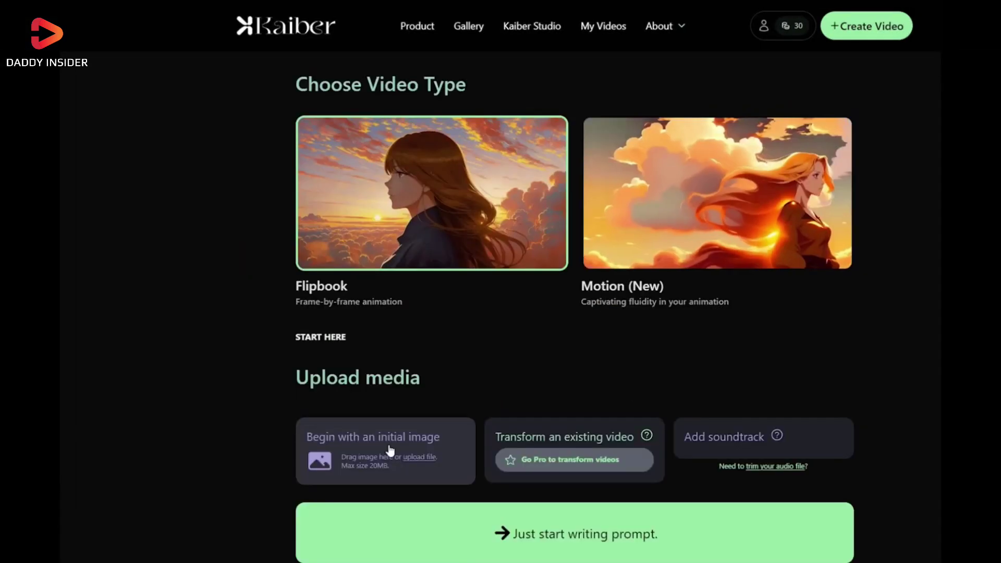
Start a Kaiber video from an uploaded photo of a person in a field.
{"action": "left_click", "coordinate": [386, 447]}
{"action": "left_click", "coordinate": [184, 92]}
{"action": "left_click", "coordinate": [479, 277]}
{"action": "left_click", "coordinate": [477, 274]}
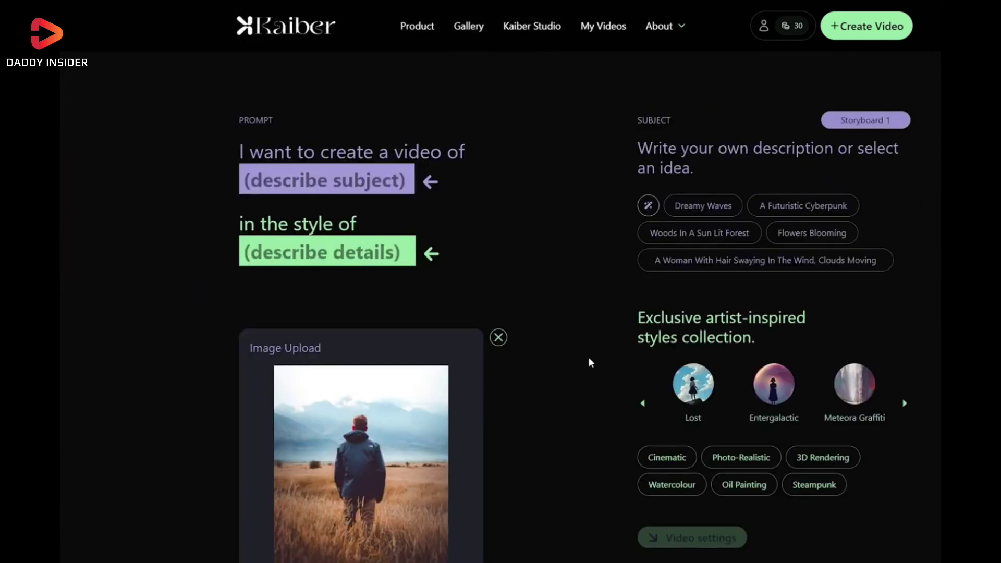
Prompt the video as 'A Futuristic Cyberpunk' in Photo-Realistic style.
{"action": "left_click", "coordinate": [807, 206]}
{"action": "left_click", "coordinate": [854, 389]}
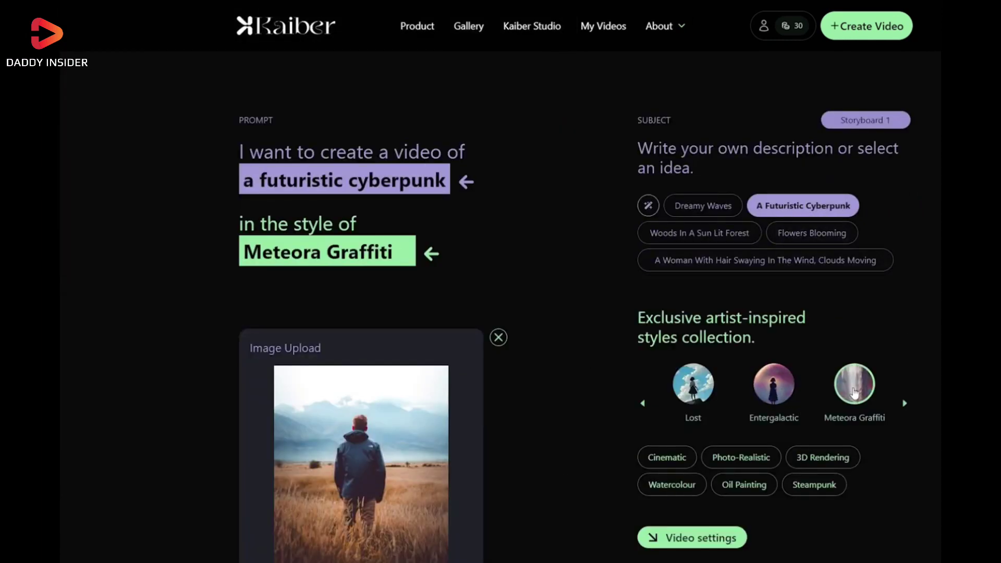
{"action": "left_click", "coordinate": [759, 464]}
{"action": "left_click", "coordinate": [731, 542]}
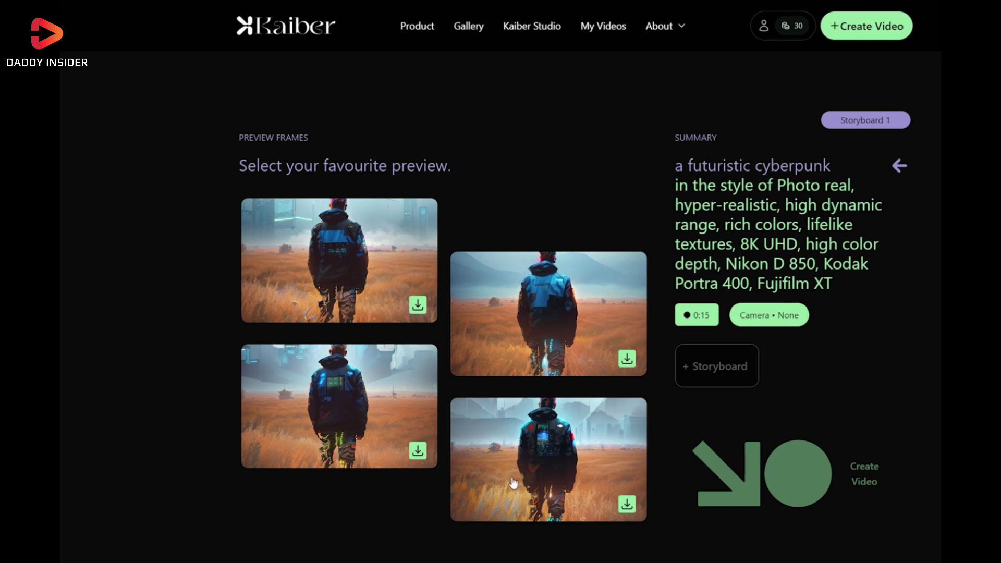
Add the bottom-right preview to the storyboard, then download and share the cyberpunk video.
{"action": "left_click", "coordinate": [535, 446]}
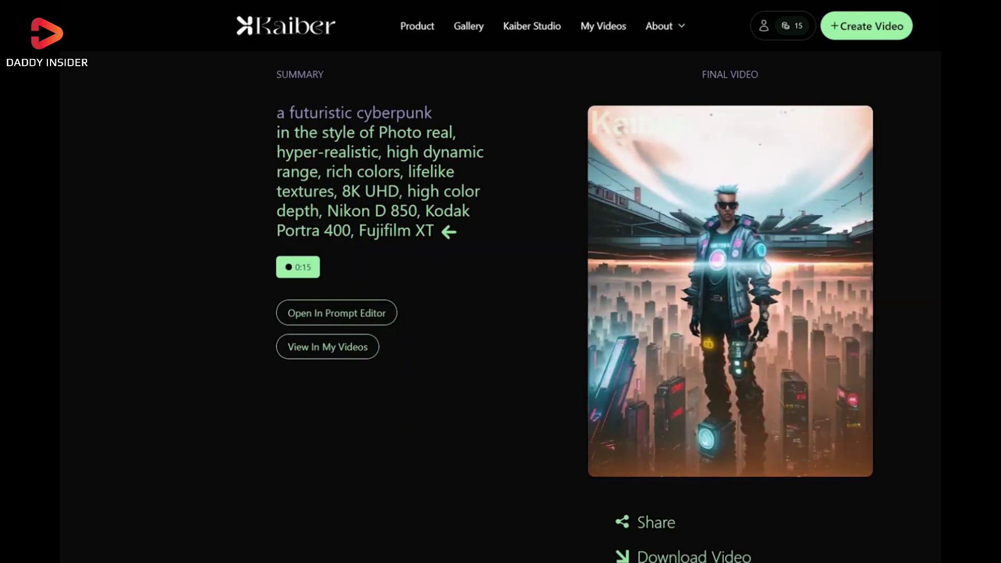
{"action": "scroll", "coordinate": [925, 252], "scroll_direction": "down", "scroll_amount": 2}
{"action": "left_click", "coordinate": [671, 448]}
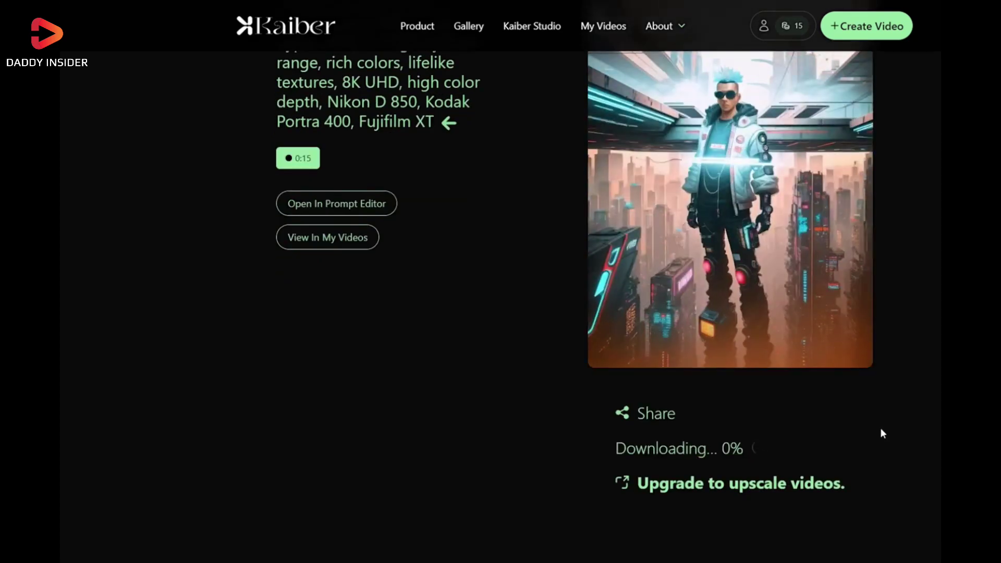
{"action": "left_click", "coordinate": [656, 413]}
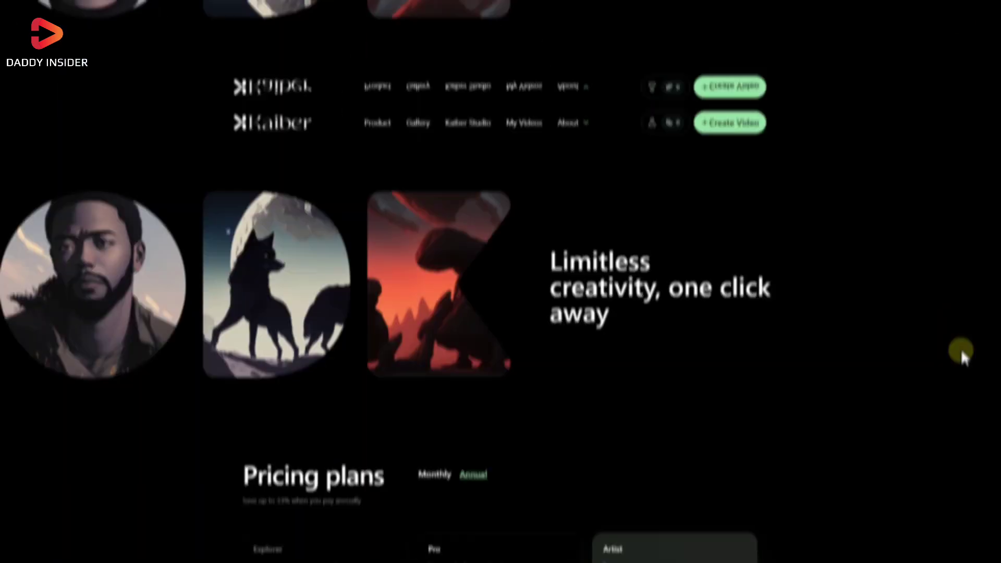
{"action": "scroll", "coordinate": [969, 297], "scroll_direction": "down", "scroll_amount": 2}
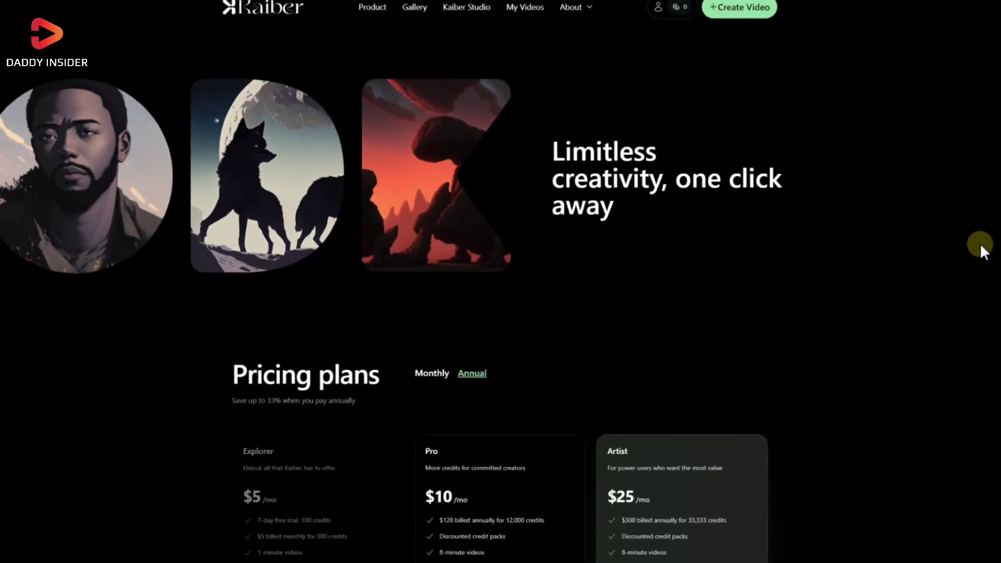
{"action": "scroll", "coordinate": [979, 243], "scroll_direction": "down", "scroll_amount": 5}
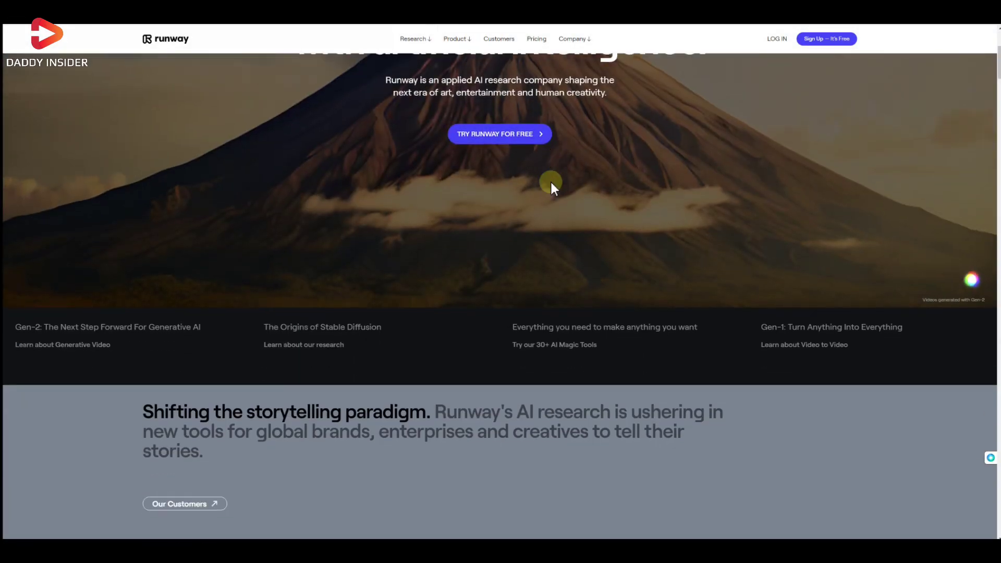
{"action": "scroll", "coordinate": [306, 255], "scroll_direction": "down", "scroll_amount": 3}
Browse Runway's home page and sign up with a Google account.
{"action": "scroll", "coordinate": [567, 268], "scroll_direction": "up", "scroll_amount": 9}
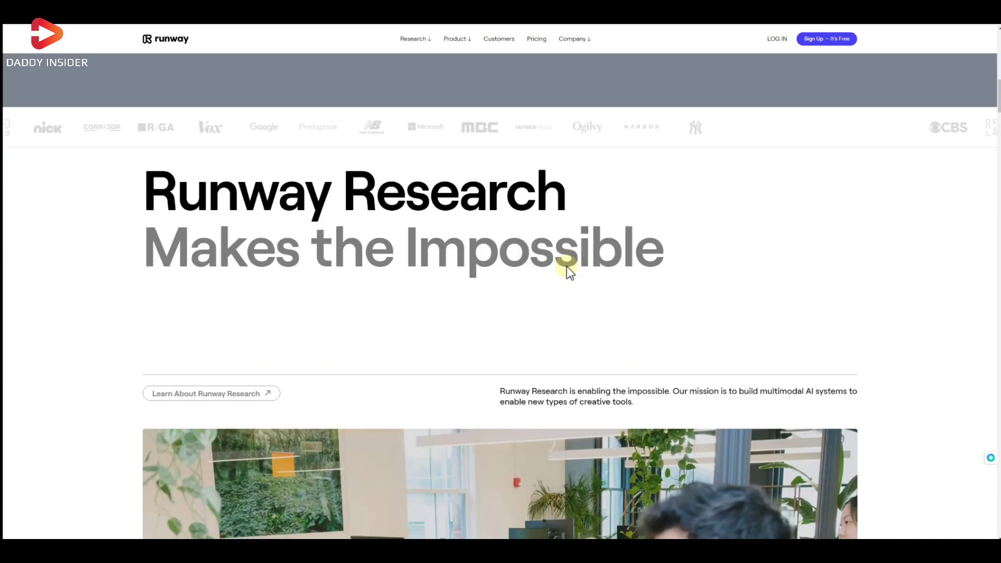
{"action": "scroll", "coordinate": [556, 245], "scroll_direction": "up", "scroll_amount": 4}
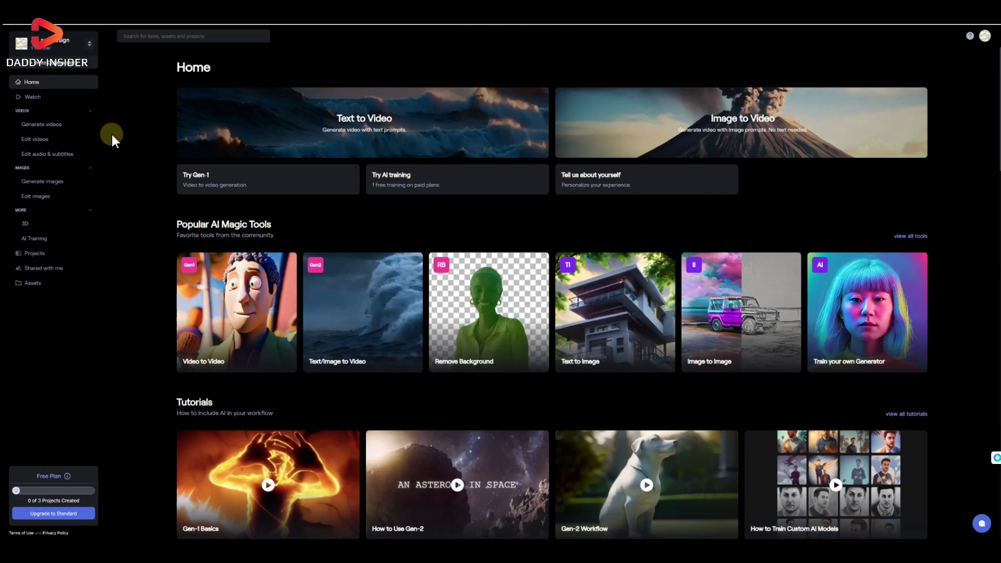
{"action": "scroll", "coordinate": [480, 331], "scroll_direction": "down", "scroll_amount": 8}
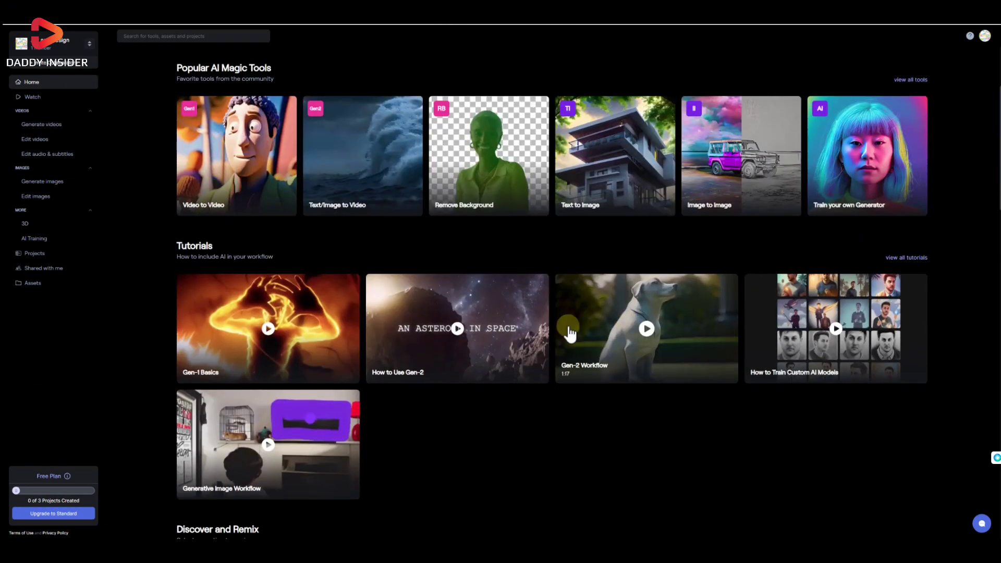
{"action": "scroll", "coordinate": [354, 312], "scroll_direction": "up", "scroll_amount": 5}
{"action": "scroll", "coordinate": [353, 313], "scroll_direction": "up", "scroll_amount": 3}
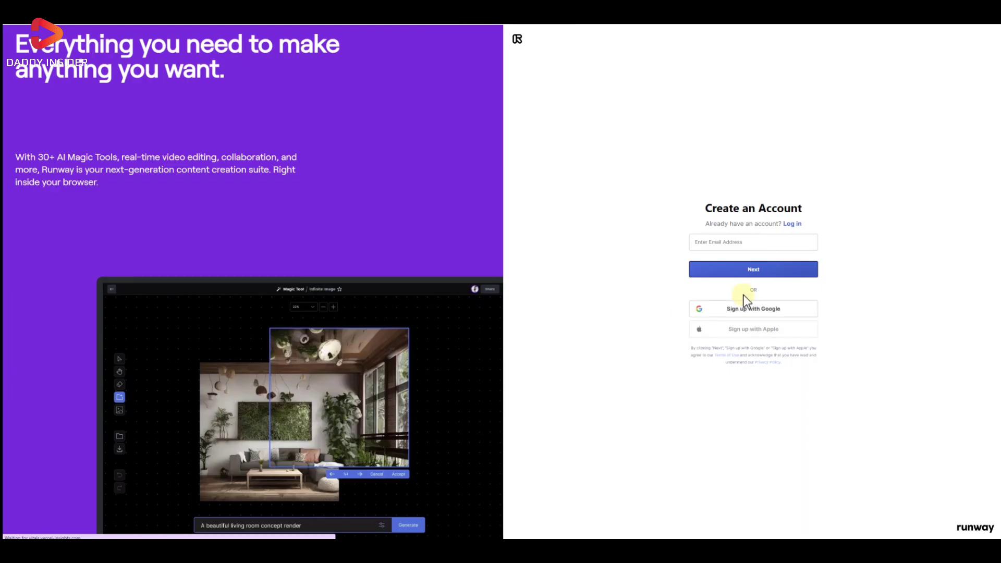
{"action": "left_click", "coordinate": [748, 309]}
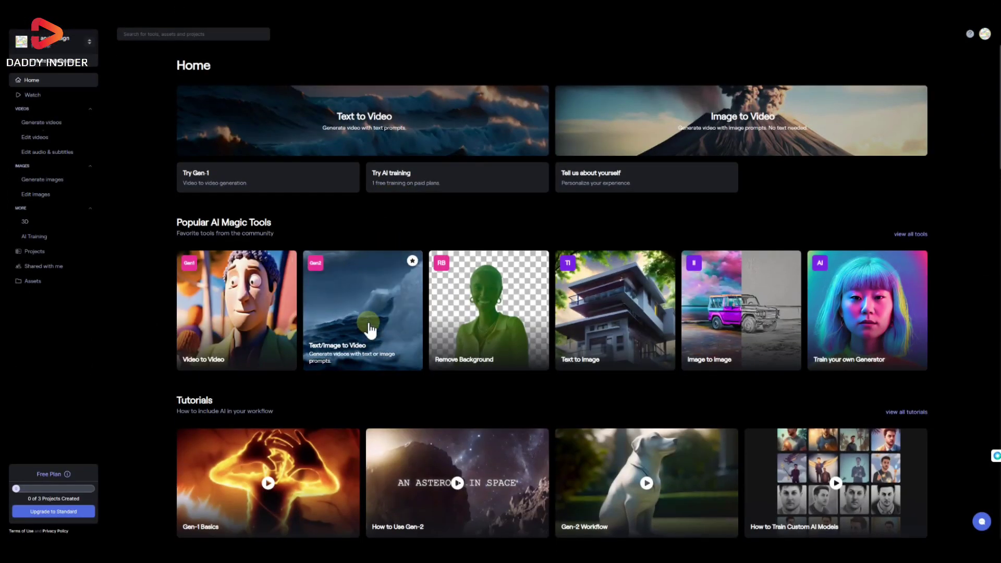
Upload the white kitten photo to Gen-2 image-to-video and generate a 4-second video.
{"action": "left_click", "coordinate": [373, 340]}
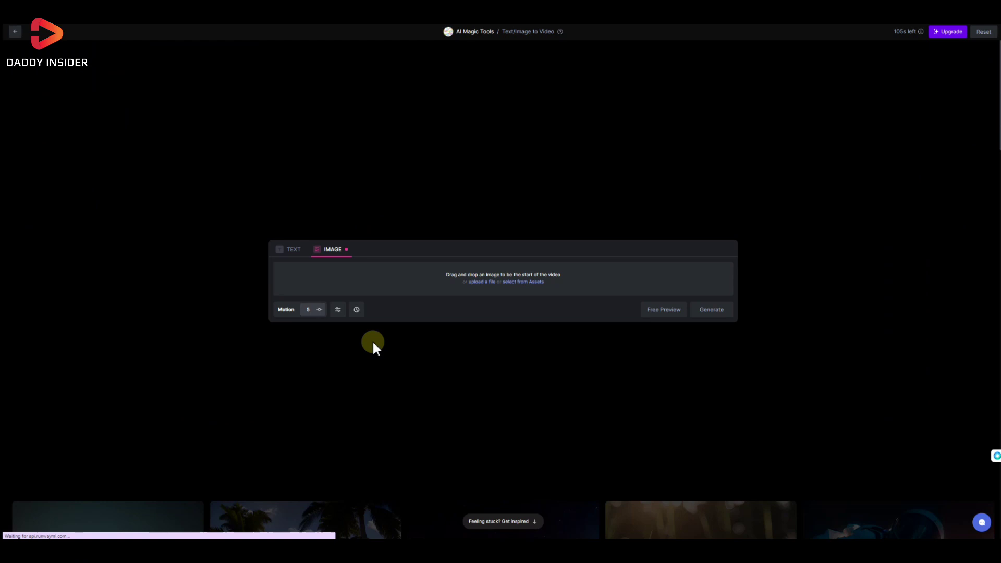
{"action": "left_click", "coordinate": [339, 308]}
{"action": "left_click", "coordinate": [367, 309]}
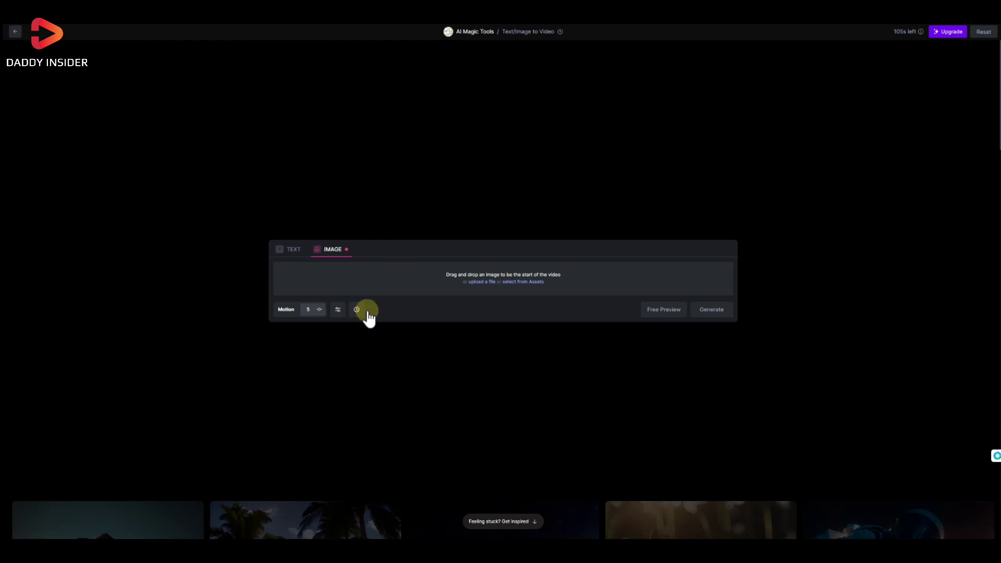
{"action": "left_click", "coordinate": [484, 281]}
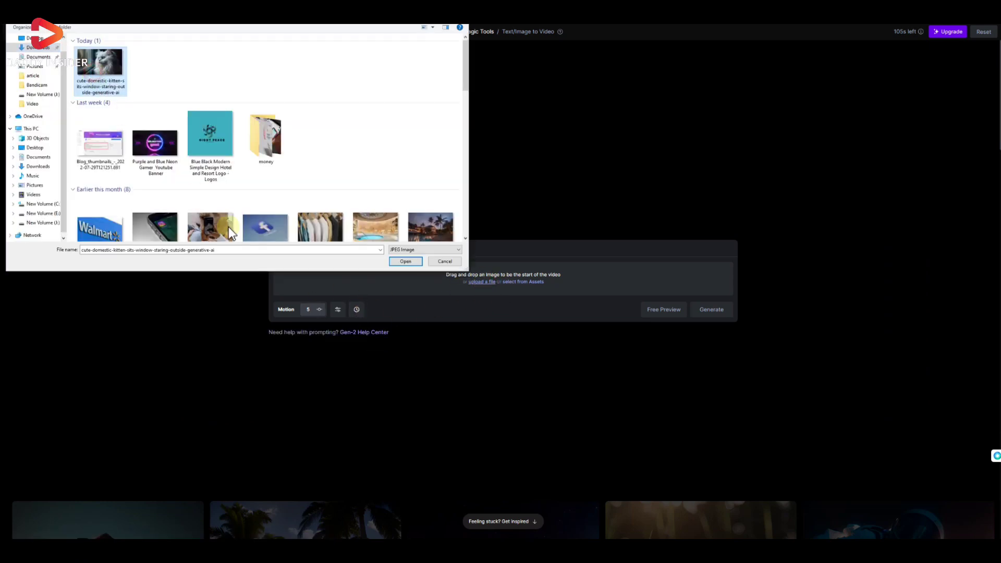
{"action": "left_click", "coordinate": [395, 262]}
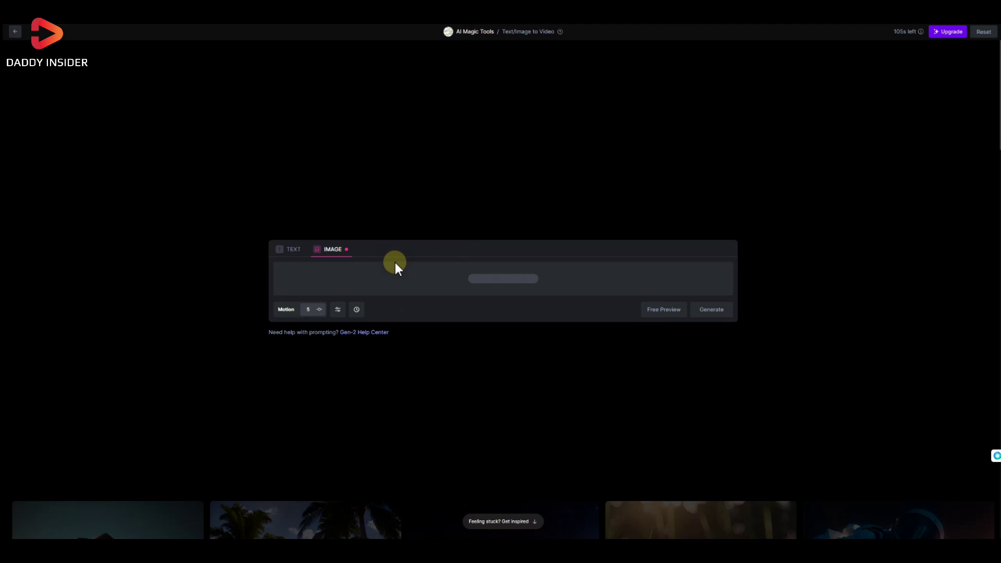
{"action": "left_click", "coordinate": [696, 309]}
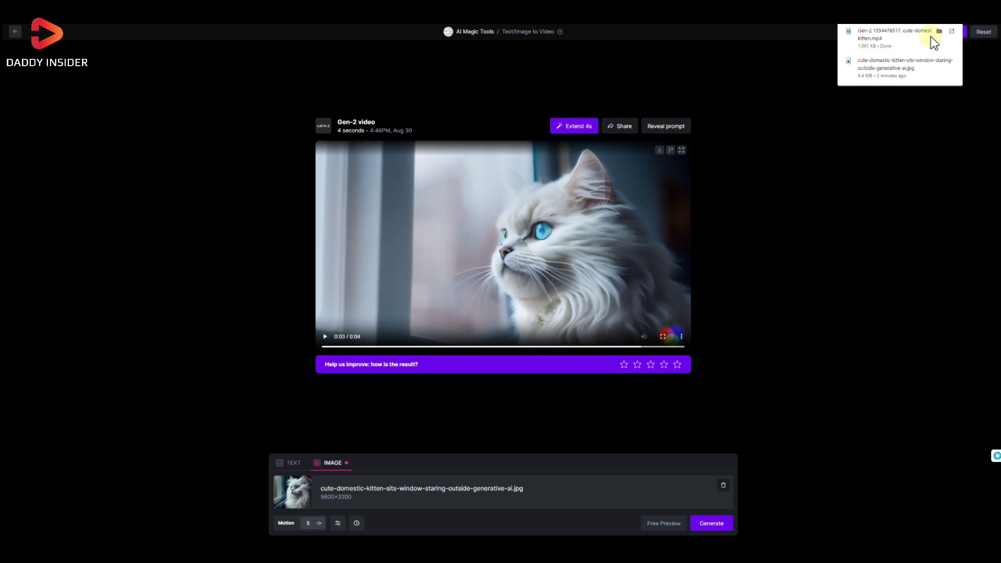
Dismiss the share prompt, then show all Runway plans and features via Upgrade.
{"action": "left_click", "coordinate": [626, 128]}
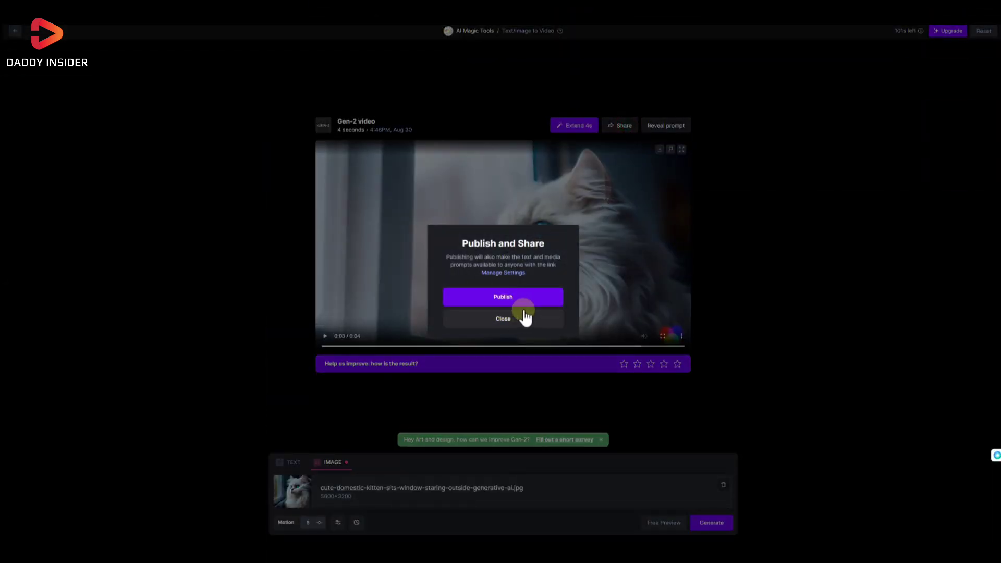
{"action": "left_click", "coordinate": [713, 295]}
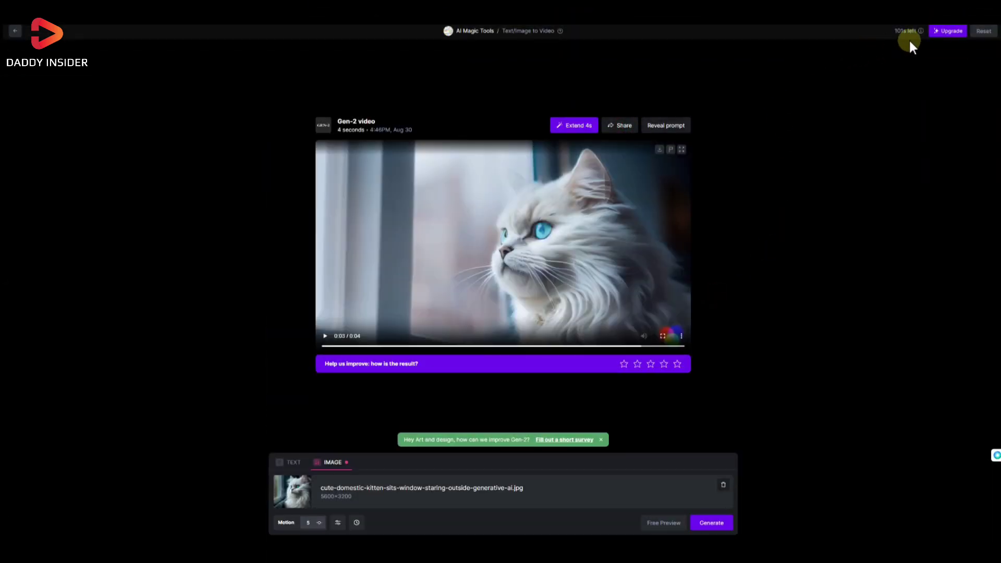
{"action": "left_click", "coordinate": [950, 33]}
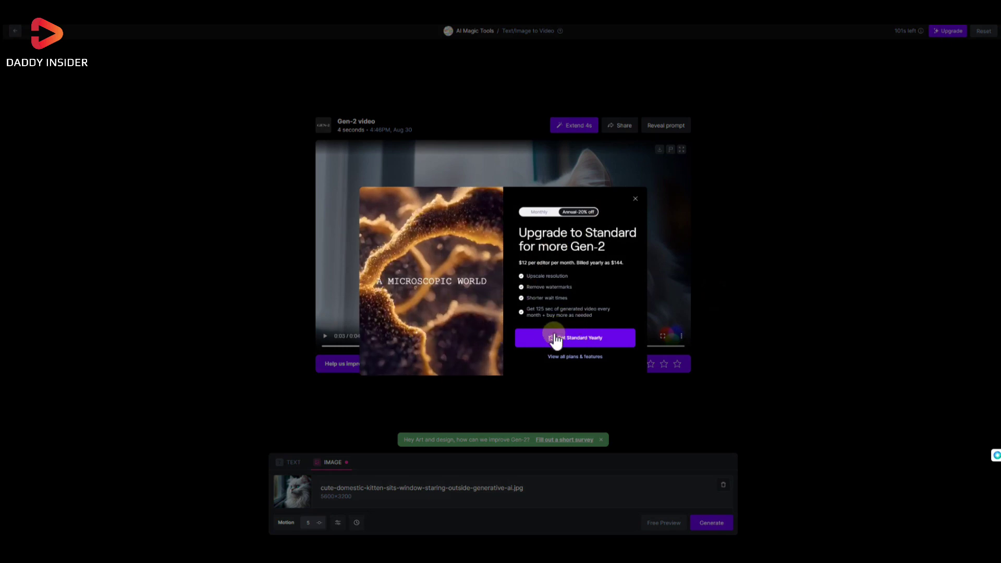
{"action": "left_click", "coordinate": [588, 338]}
{"action": "left_click", "coordinate": [568, 358]}
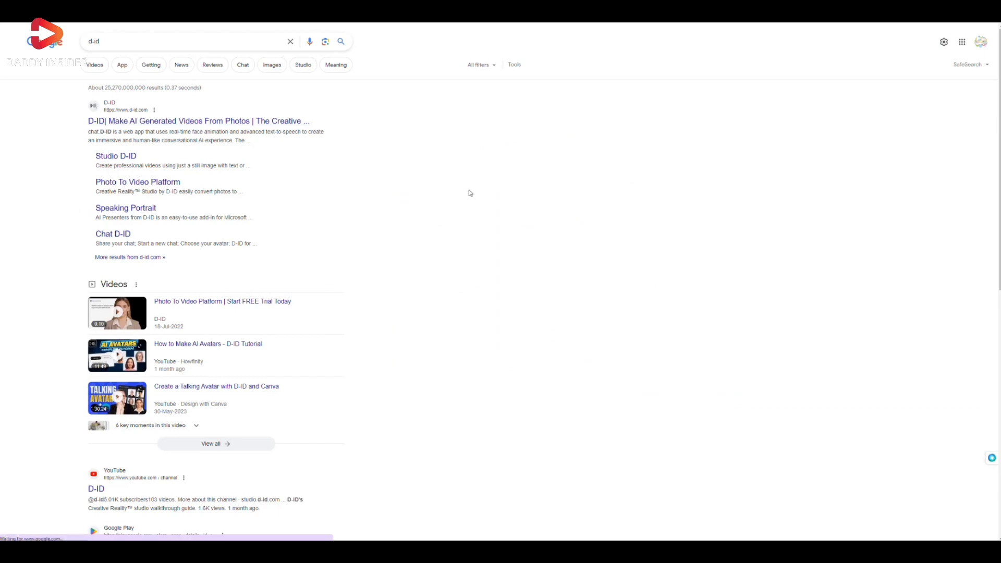
Scroll through the D-ID homepage reached from the search results.
{"action": "scroll", "coordinate": [640, 324], "scroll_direction": "down", "scroll_amount": 8}
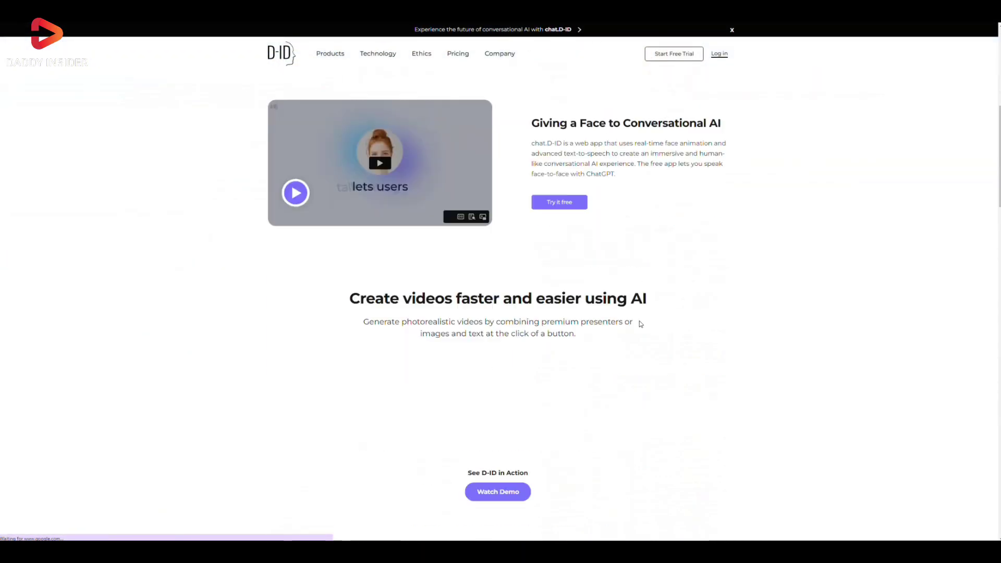
{"action": "scroll", "coordinate": [641, 324], "scroll_direction": "down", "scroll_amount": 10}
{"action": "scroll", "coordinate": [585, 307], "scroll_direction": "up", "scroll_amount": 15}
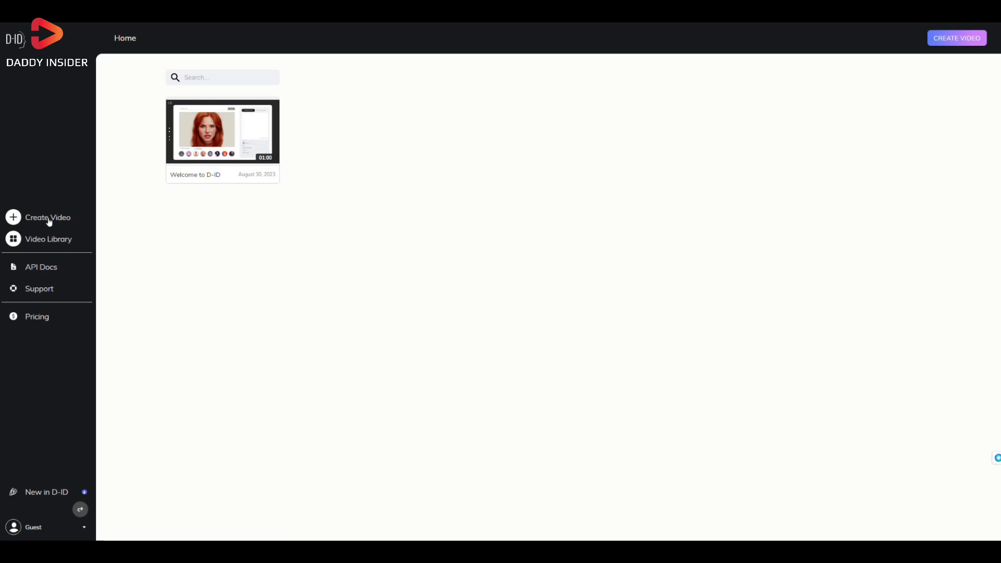
Start a new D-ID video with the smiling bearded man as presenter.
{"action": "left_click", "coordinate": [952, 39]}
{"action": "left_click", "coordinate": [948, 45]}
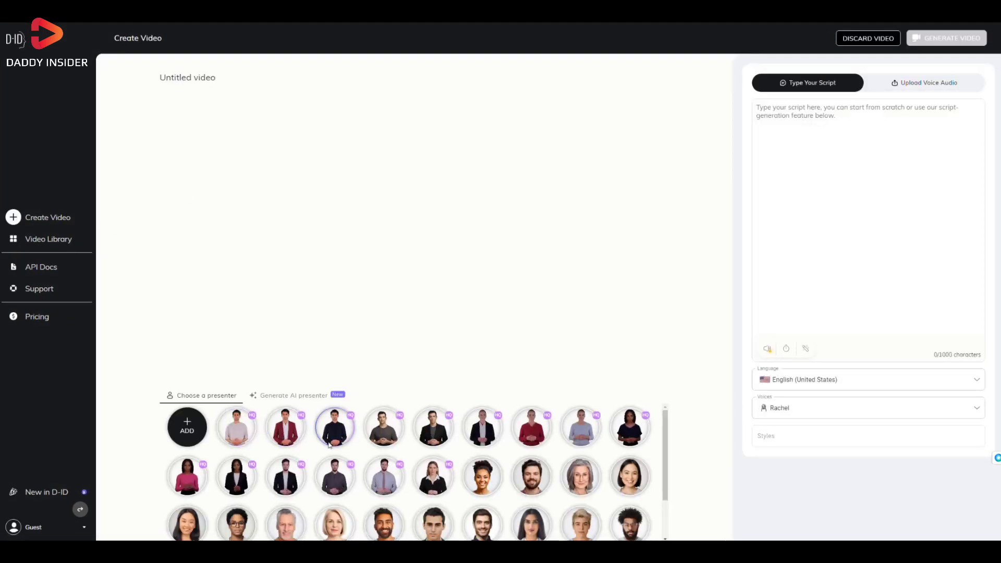
{"action": "scroll", "coordinate": [344, 448], "scroll_direction": "down", "scroll_amount": 2}
{"action": "left_click", "coordinate": [395, 474]}
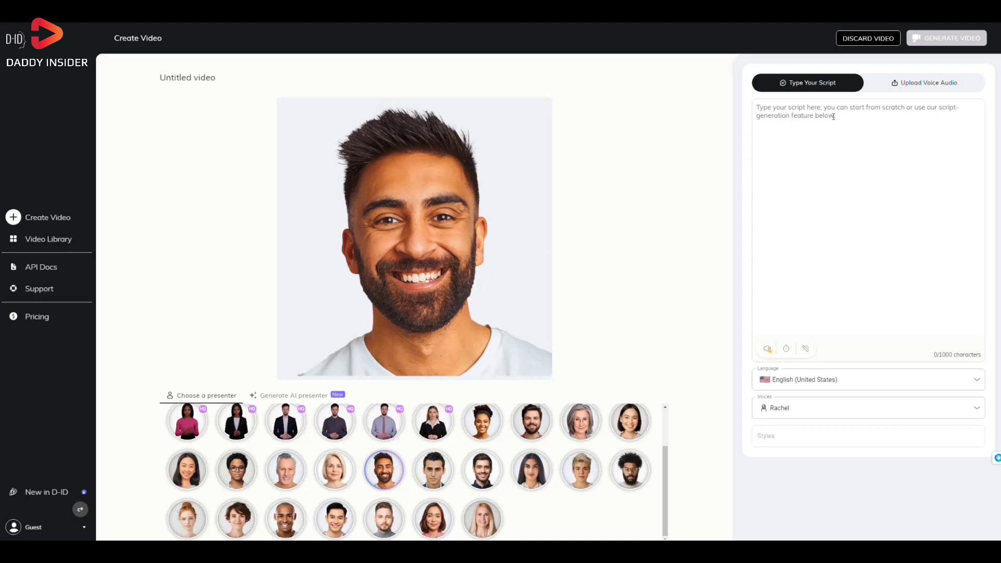
Type a short self-introduction script beginning 'Hello I am'.
{"action": "left_click", "coordinate": [833, 116]}
{"action": "type", "text": "Hello I am Harry.I am from USA.I am a good citizen of Usa.please help"}
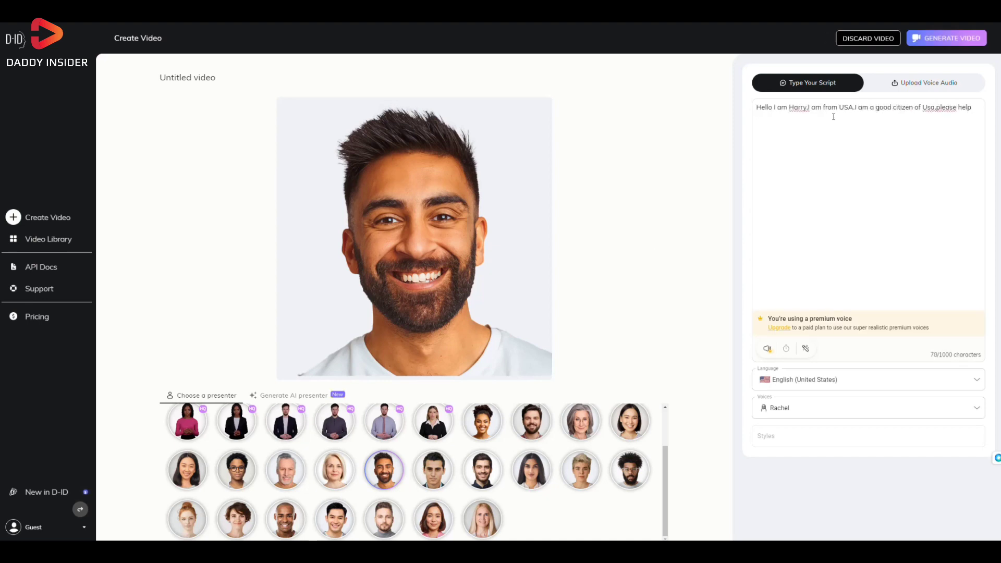
{"action": "left_click", "coordinate": [792, 438]}
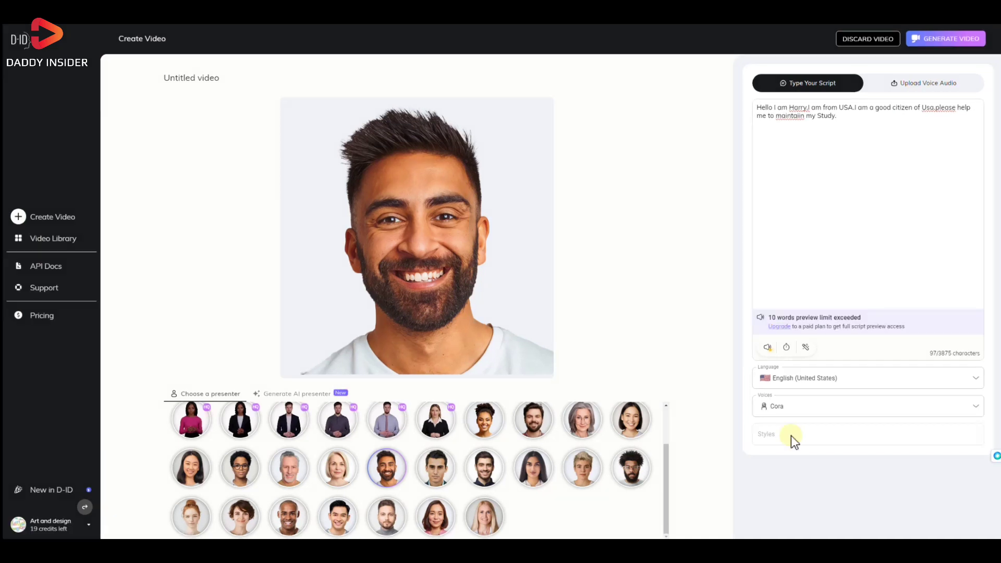
Set the voice to Jenny, style to excited, and insert a half-second pause.
{"action": "left_click", "coordinate": [806, 409]}
{"action": "scroll", "coordinate": [823, 323], "scroll_direction": "up", "scroll_amount": 3}
{"action": "left_click", "coordinate": [798, 290]}
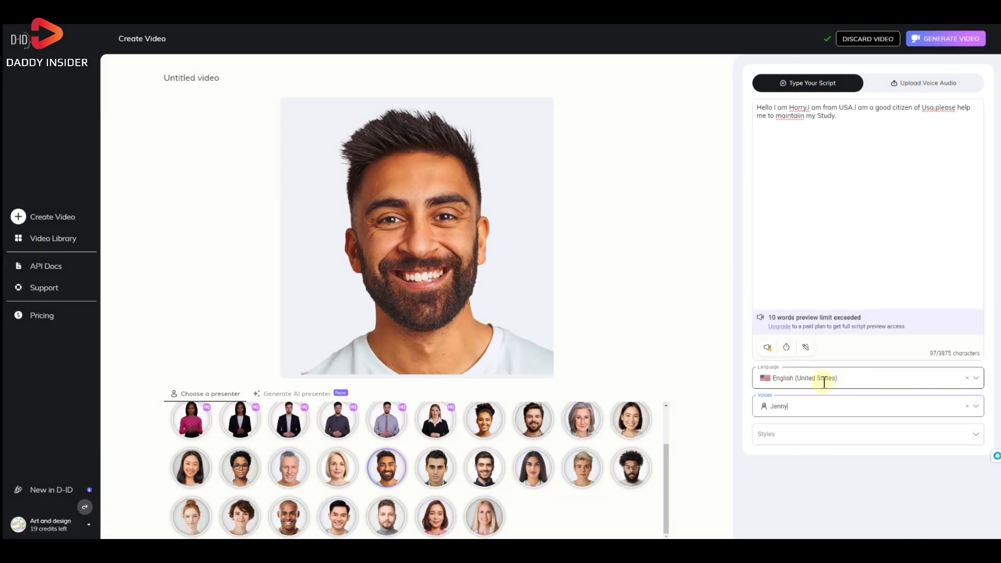
{"action": "left_click", "coordinate": [824, 378]}
{"action": "left_click", "coordinate": [813, 433]}
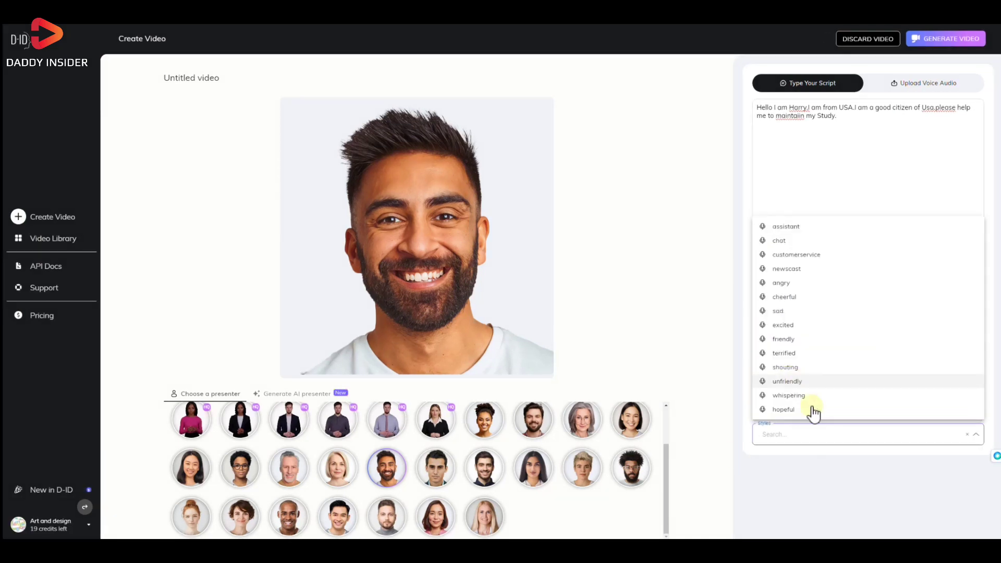
{"action": "left_click", "coordinate": [782, 384]}
{"action": "left_click", "coordinate": [786, 347]}
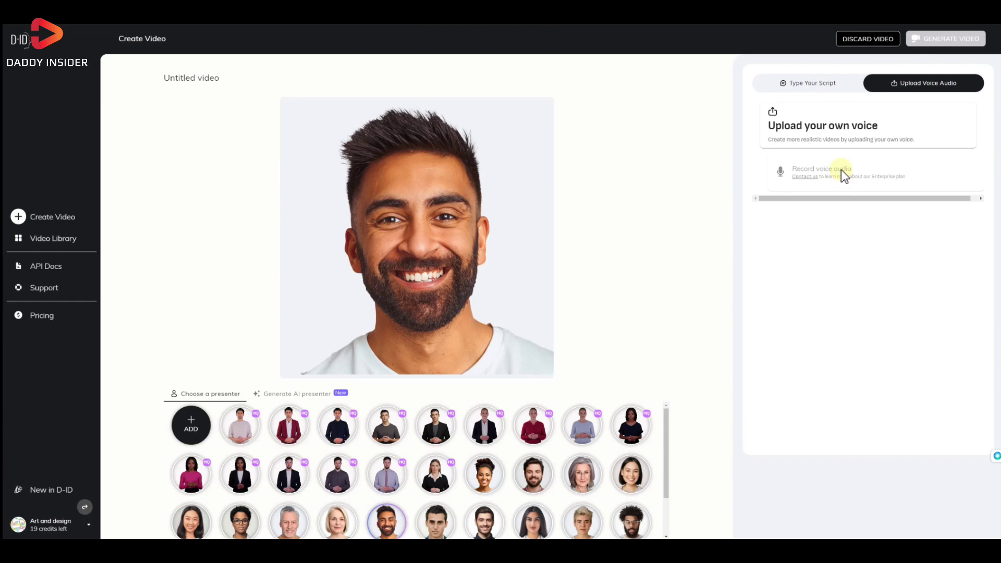
Skip the own-voice upload and generate the typed-script video for one credit.
{"action": "left_click", "coordinate": [827, 138]}
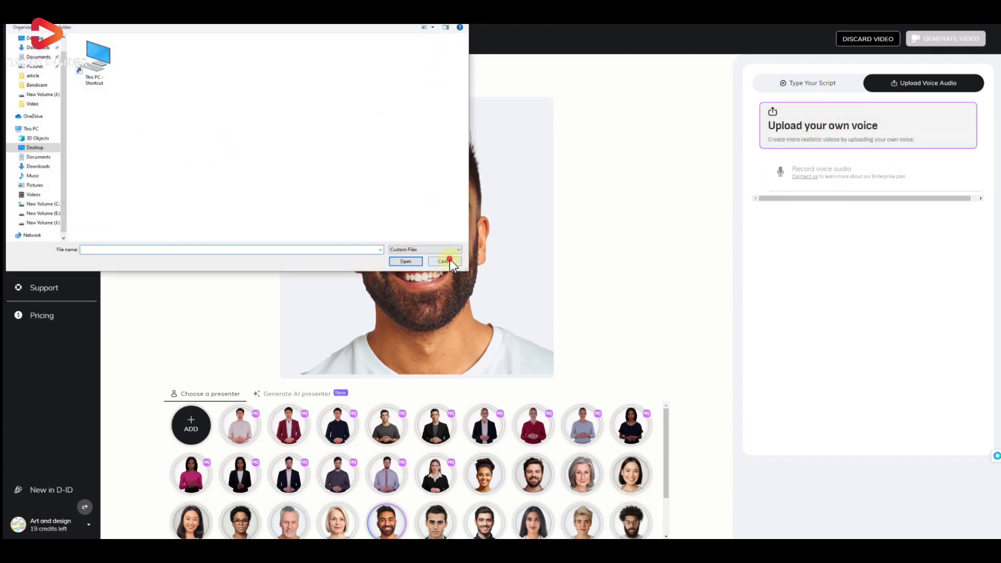
{"action": "left_click", "coordinate": [449, 261]}
{"action": "left_click", "coordinate": [787, 83]}
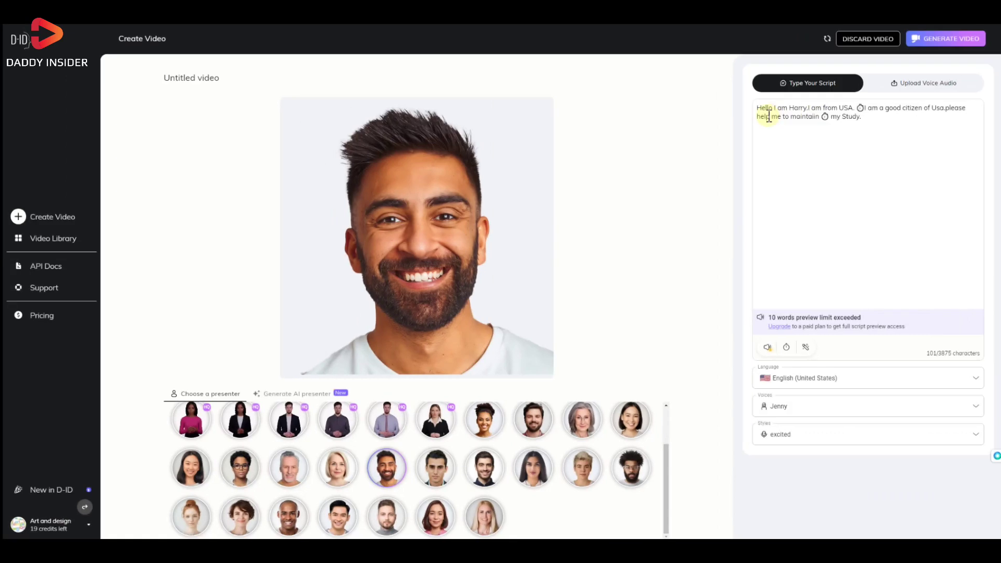
{"action": "left_click", "coordinate": [948, 40]}
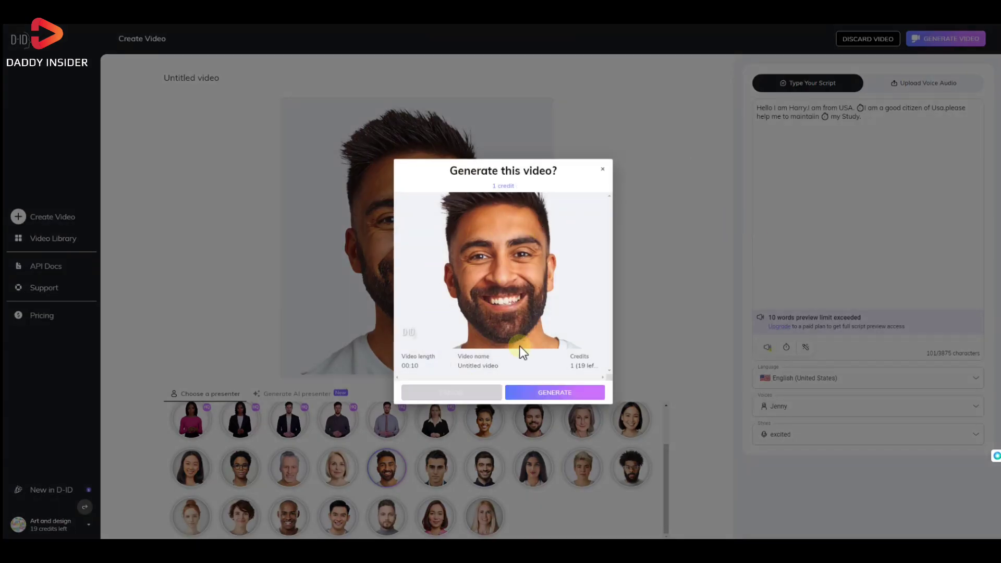
{"action": "left_click", "coordinate": [559, 393]}
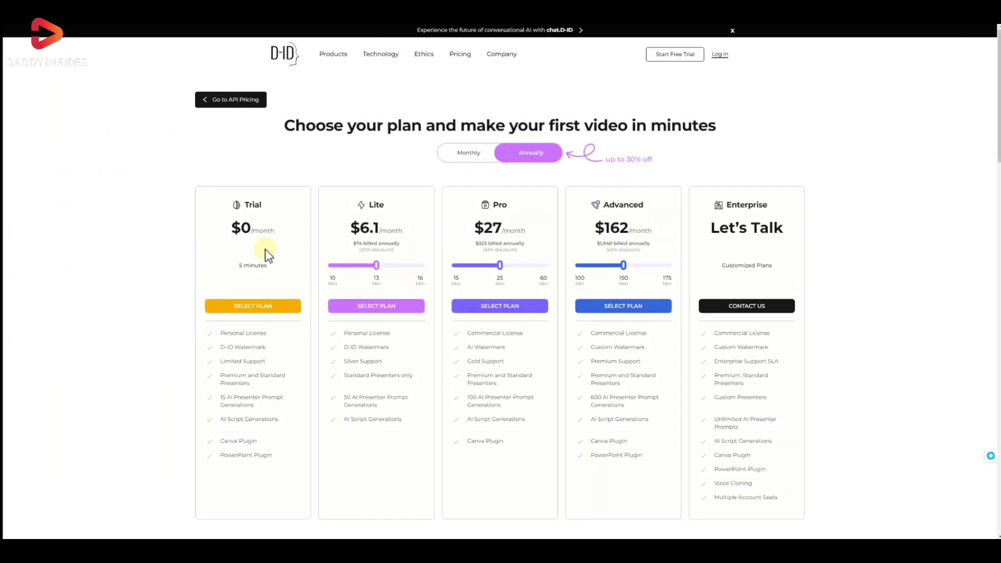
{"action": "scroll", "coordinate": [245, 169], "scroll_direction": "down", "scroll_amount": 2}
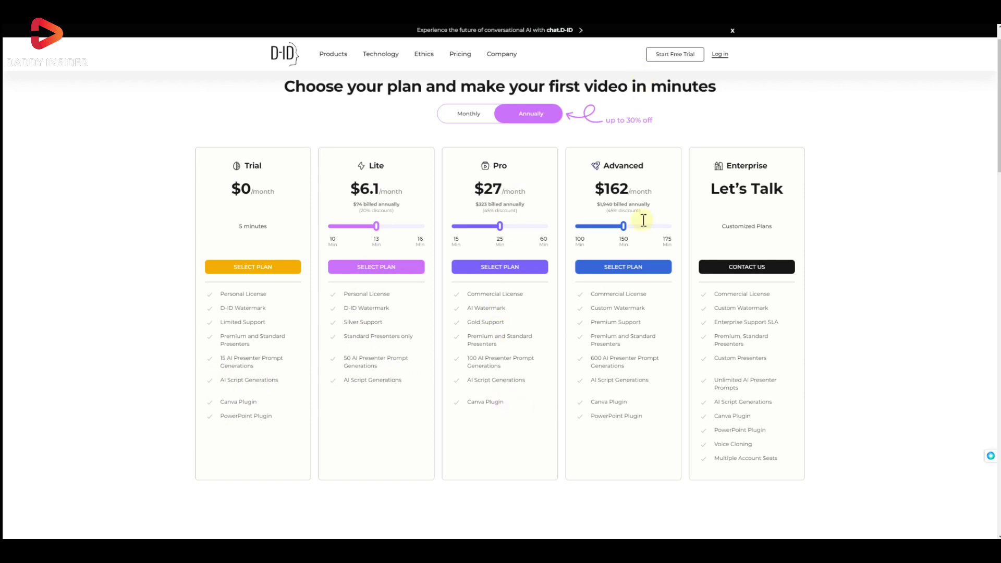
{"action": "left_click", "coordinate": [469, 117]}
{"action": "left_click", "coordinate": [522, 112]}
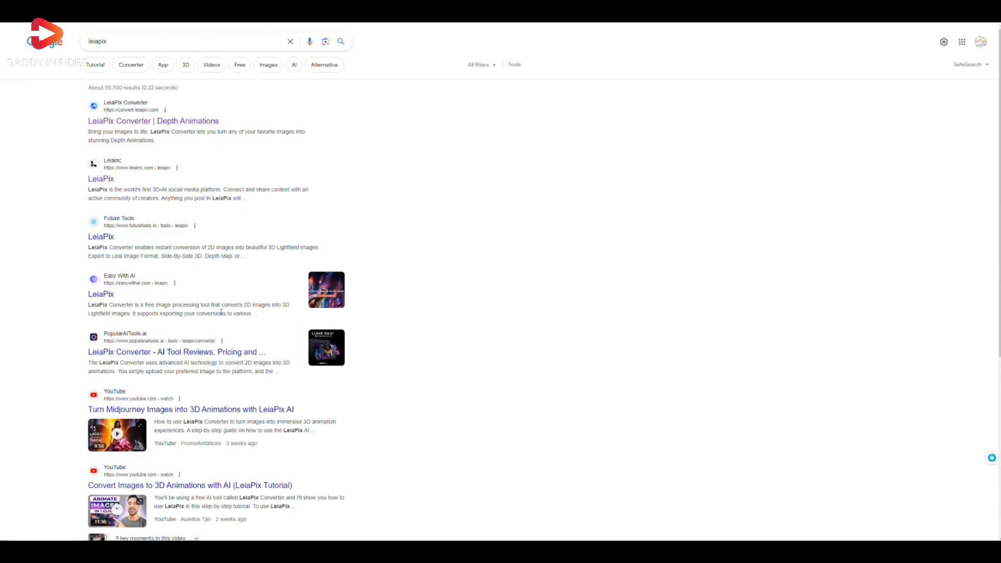
Open the 'LeiaPix Converter | Depth Animations' result from the leiapix search.
{"action": "scroll", "coordinate": [254, 352], "scroll_direction": "down", "scroll_amount": 3}
{"action": "scroll", "coordinate": [254, 352], "scroll_direction": "up", "scroll_amount": 2}
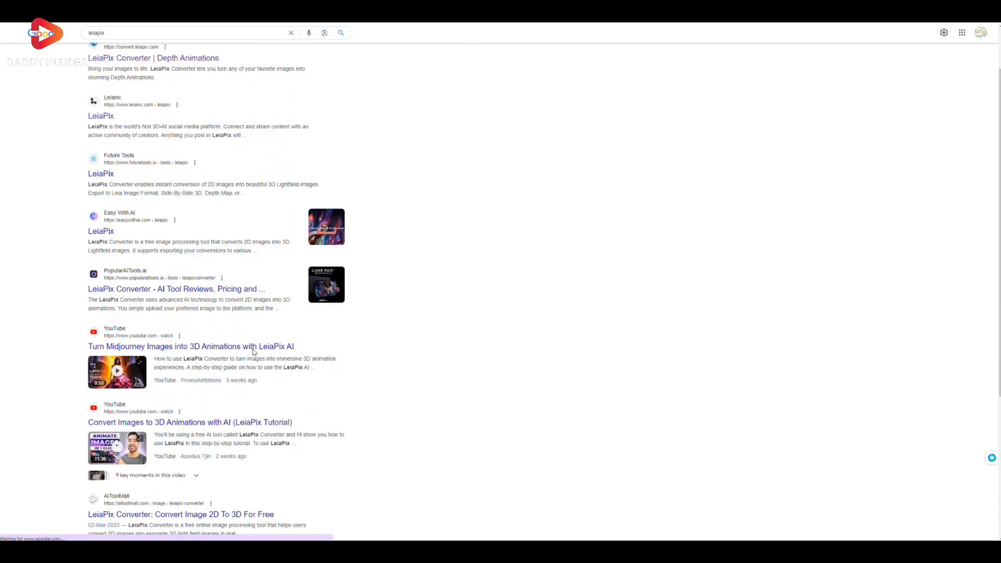
{"action": "scroll", "coordinate": [254, 352], "scroll_direction": "up", "scroll_amount": 1}
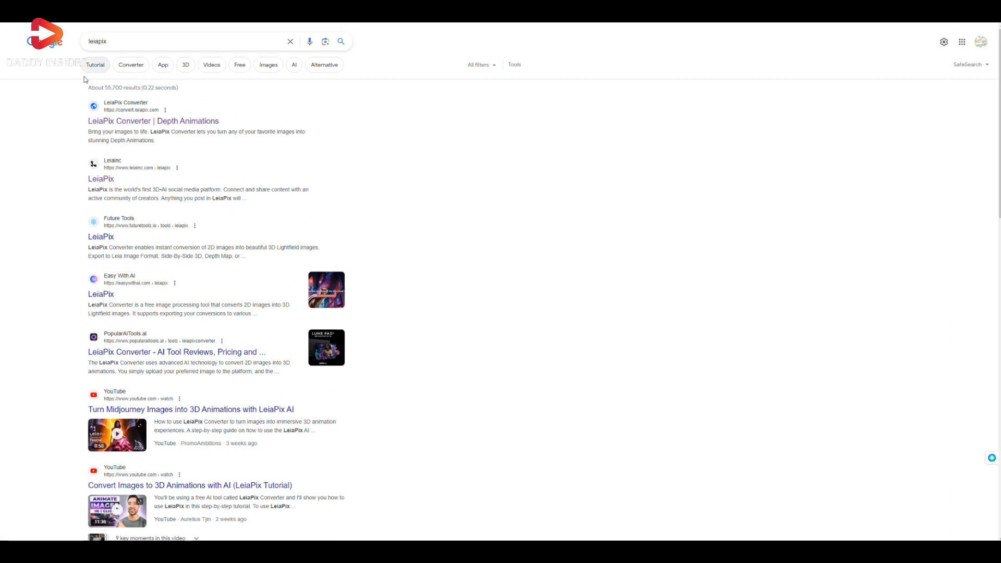
{"action": "left_click", "coordinate": [131, 123]}
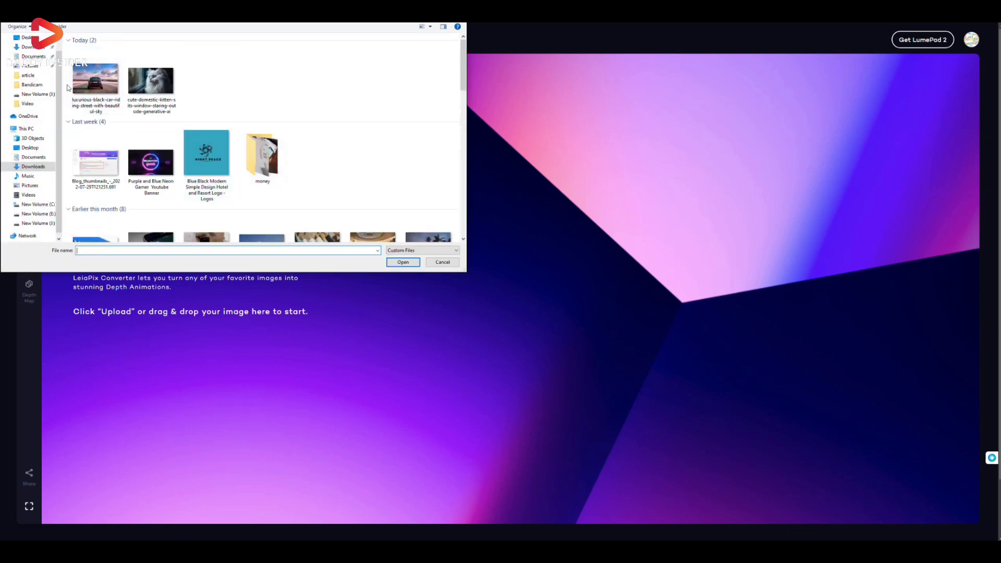
Upload the rear-view car-on-road photo and expand the Animation Length, Style, Motion, Focus and Edge Dilation settings.
{"action": "left_click", "coordinate": [89, 81]}
{"action": "left_click", "coordinate": [399, 262]}
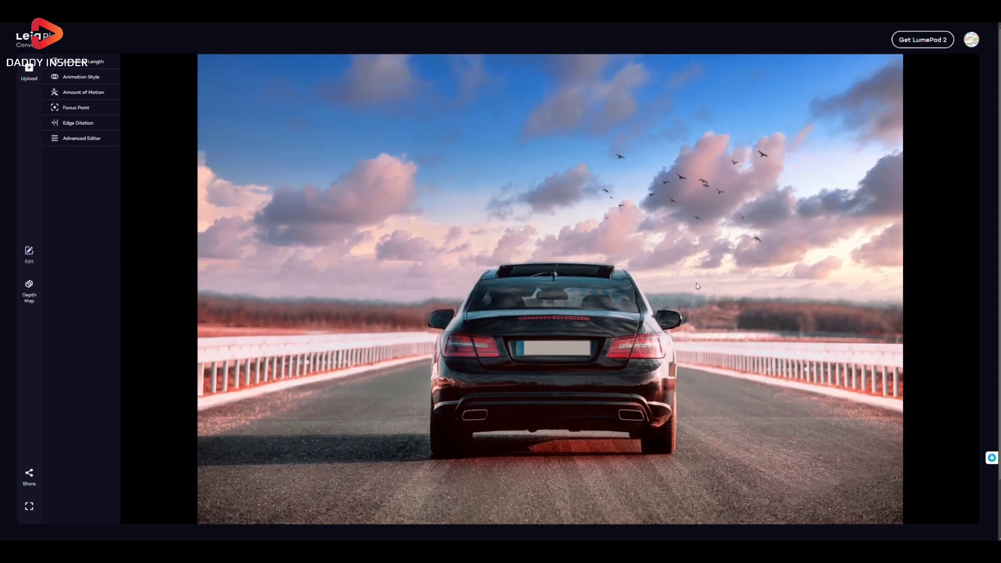
{"action": "left_click", "coordinate": [83, 62]}
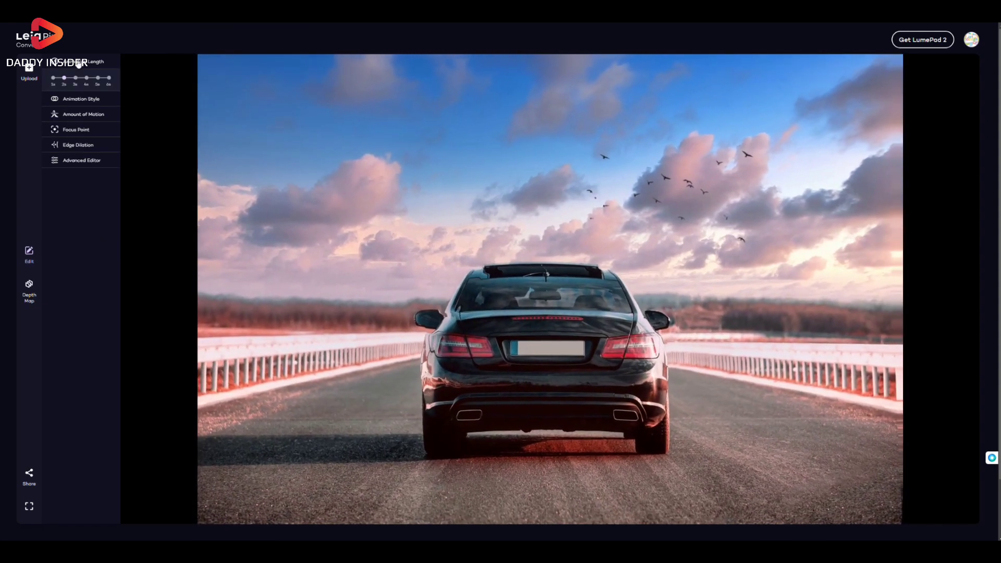
{"action": "left_click", "coordinate": [74, 99]}
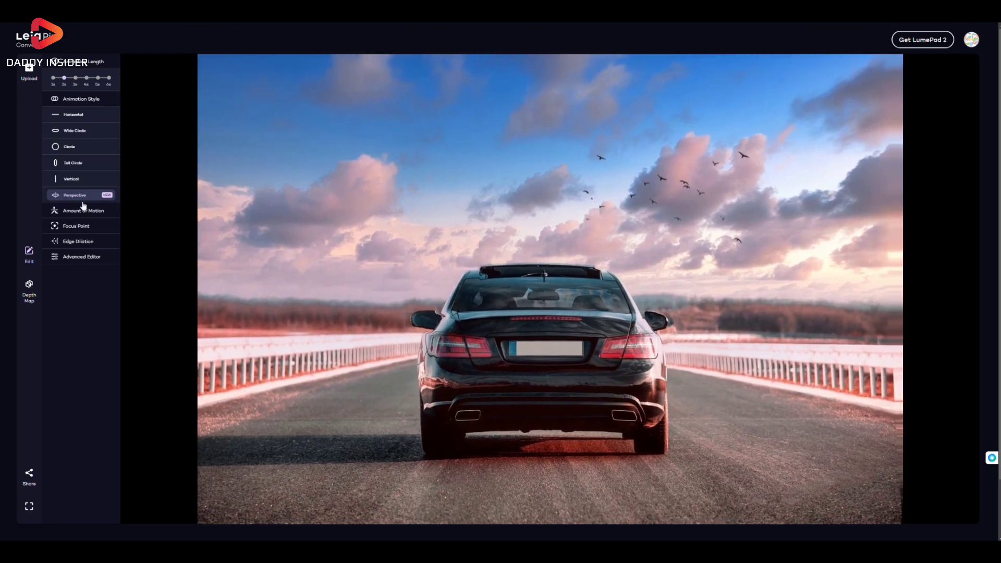
{"action": "left_click", "coordinate": [77, 211]}
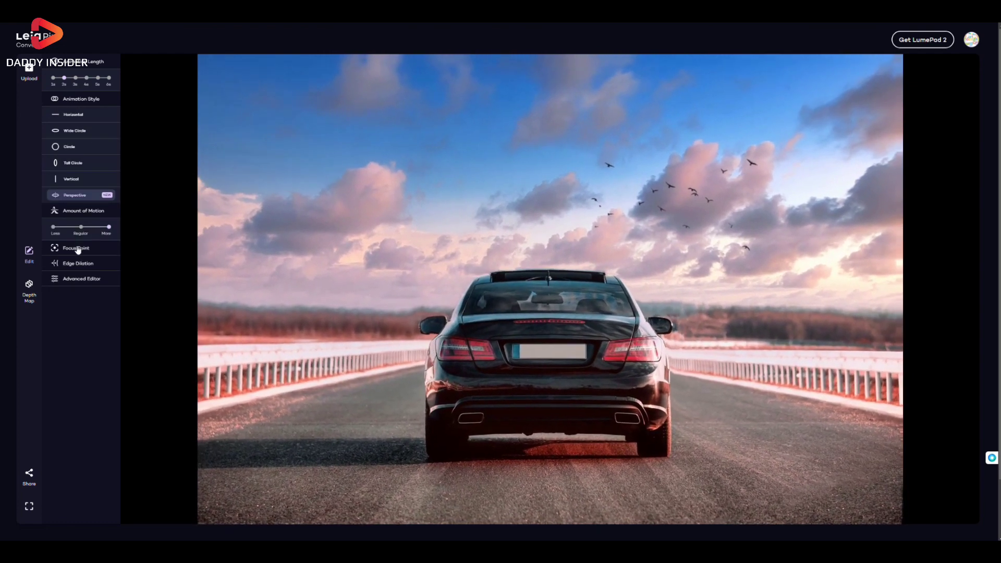
{"action": "left_click", "coordinate": [76, 248]}
{"action": "left_click", "coordinate": [84, 287]}
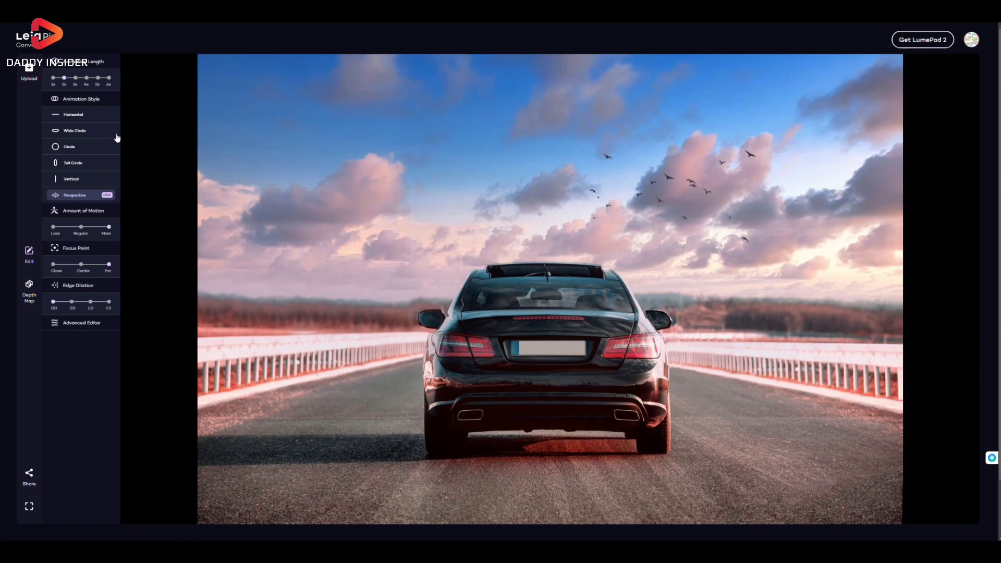
Try Wide Circle and Tall Circle, settle on the Vertical style, then export the animation for sharing.
{"action": "left_click", "coordinate": [74, 131]}
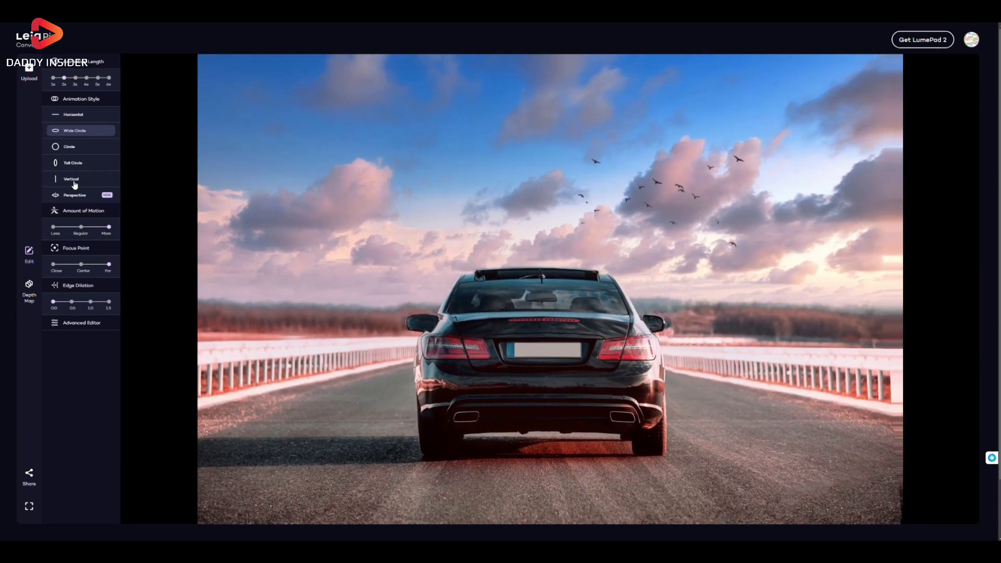
{"action": "left_click", "coordinate": [75, 179]}
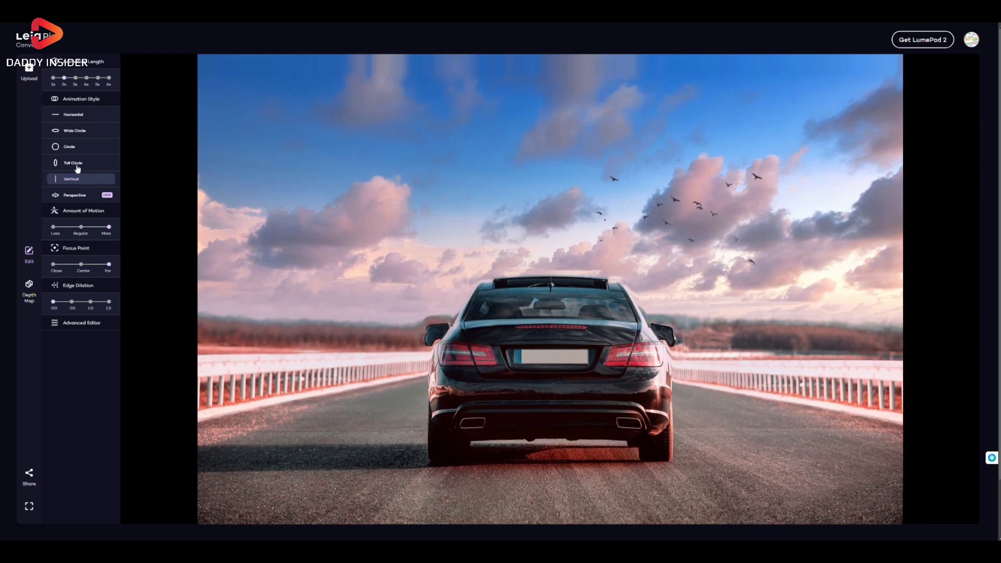
{"action": "left_click", "coordinate": [68, 146]}
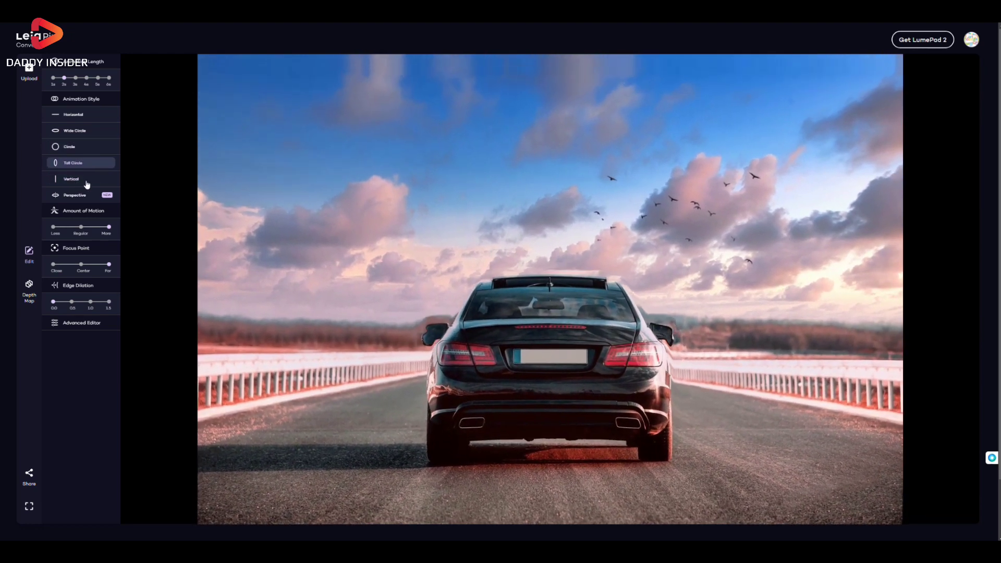
{"action": "left_click", "coordinate": [88, 183]}
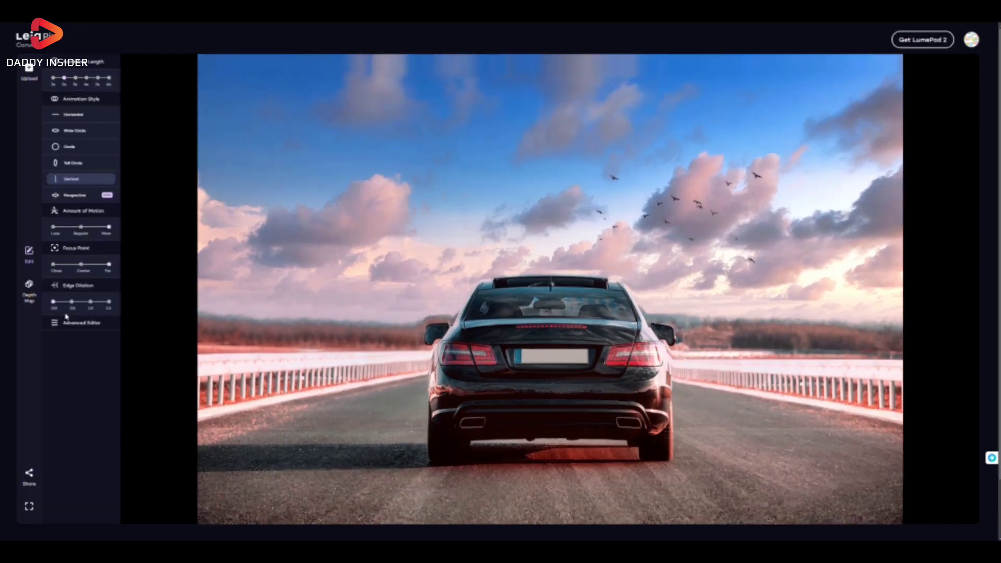
{"action": "left_click", "coordinate": [30, 253]}
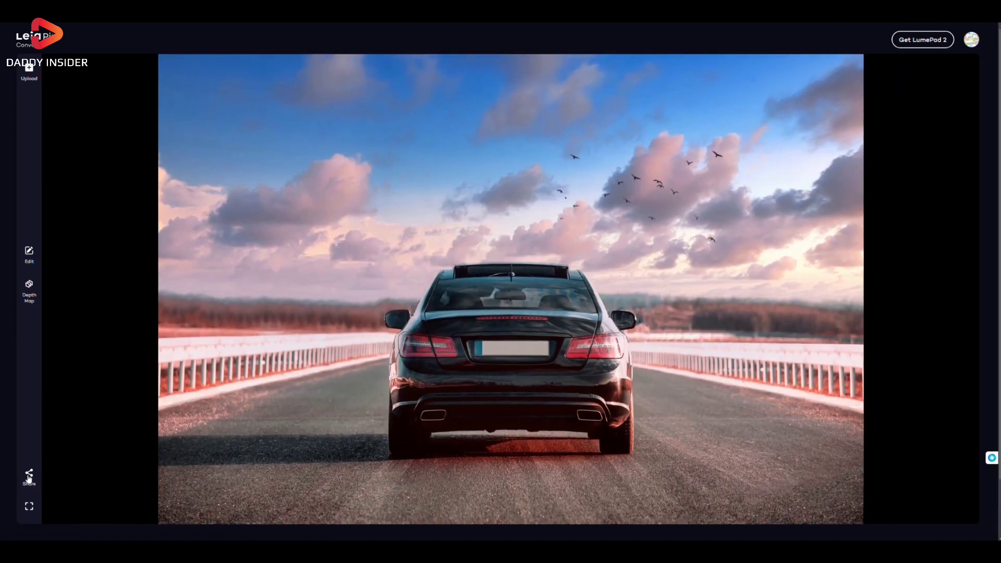
{"action": "left_click", "coordinate": [29, 475]}
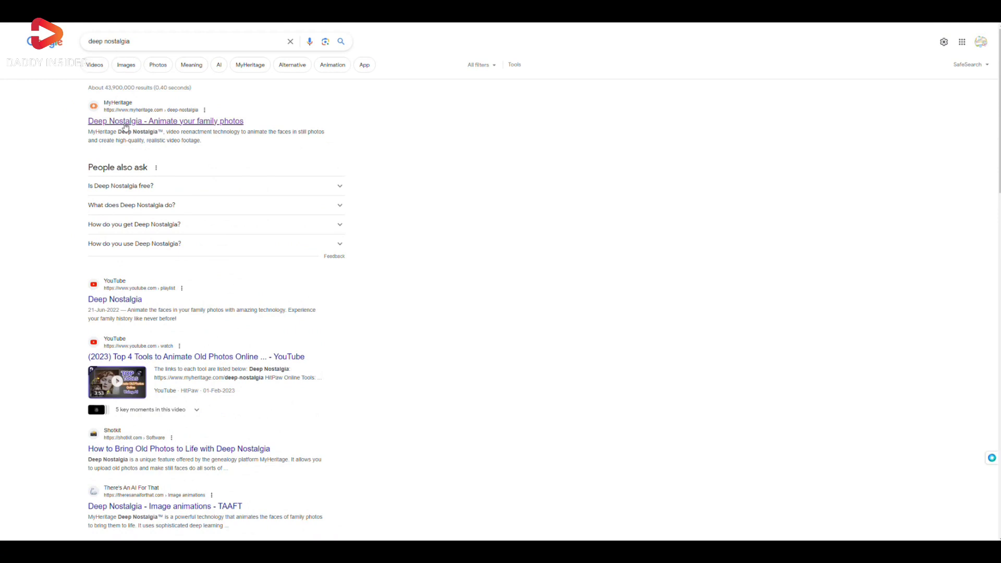
Open the 'Deep Nostalgia - Animate your family photos' MyHeritage result.
{"action": "left_click", "coordinate": [124, 123]}
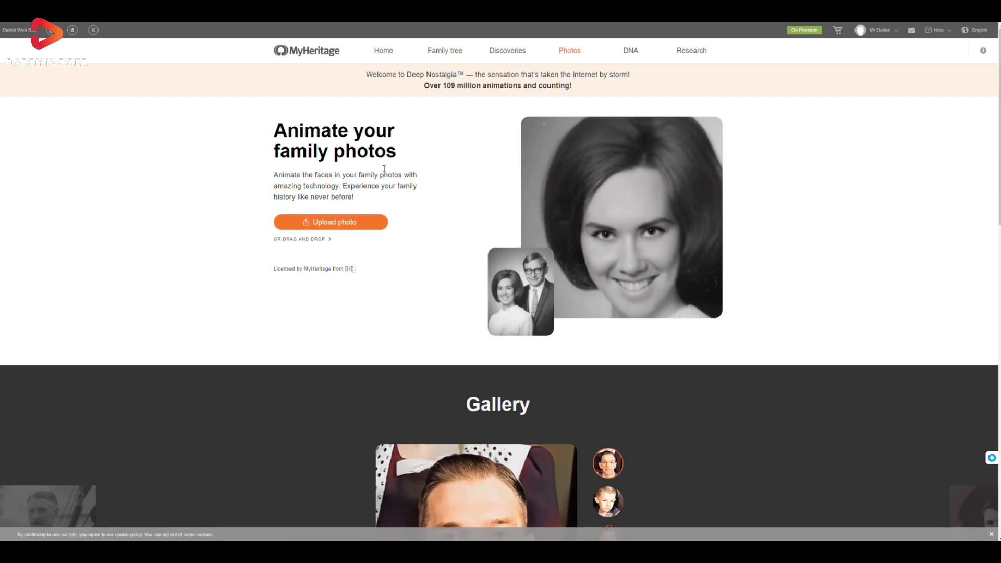
Advance the gallery through three example portraits, reaching the brunette portrait's finished animation.
{"action": "scroll", "coordinate": [489, 316], "scroll_direction": "down", "scroll_amount": 2}
{"action": "scroll", "coordinate": [489, 317], "scroll_direction": "down", "scroll_amount": 4}
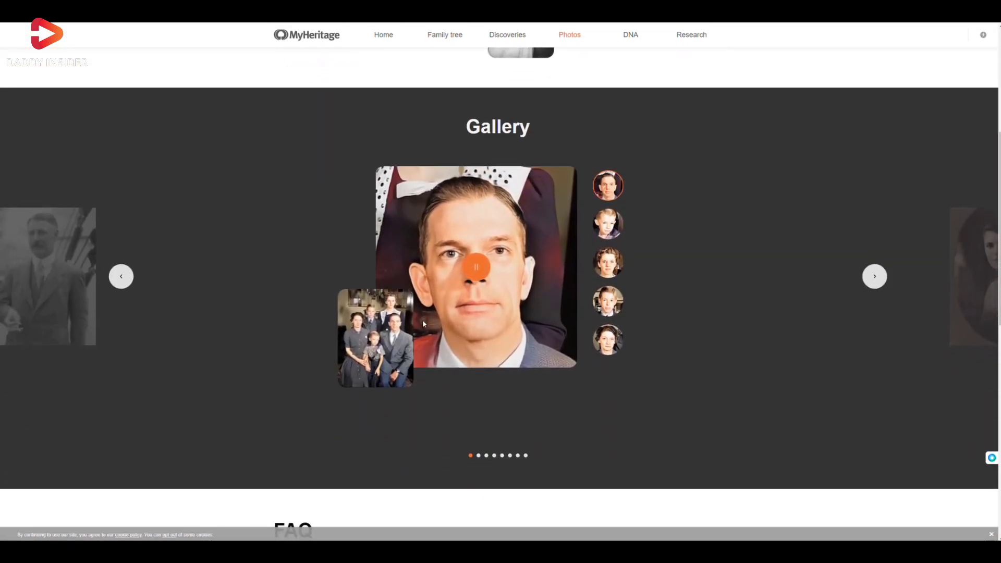
{"action": "scroll", "coordinate": [392, 317], "scroll_direction": "up", "scroll_amount": 1}
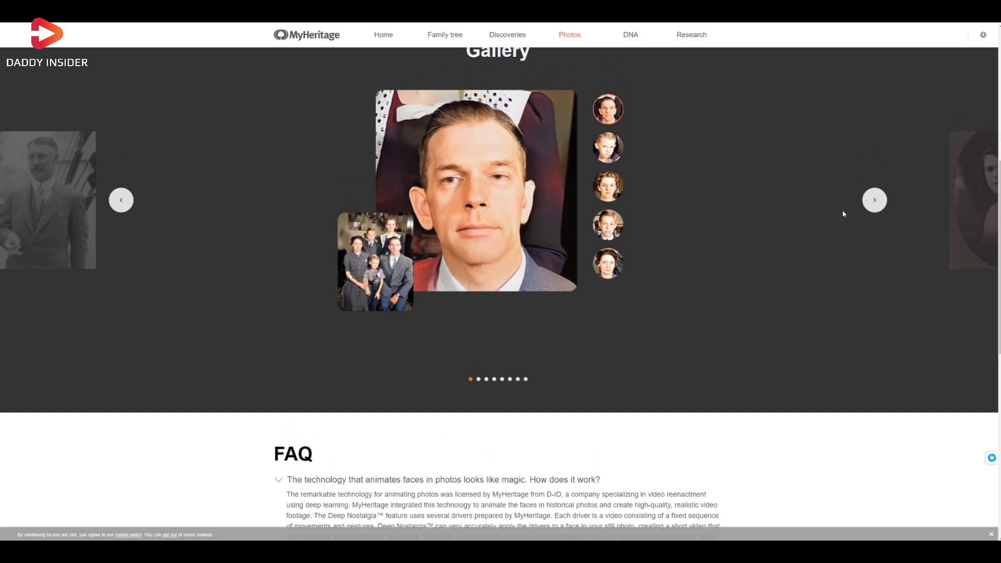
{"action": "left_click", "coordinate": [870, 200]}
{"action": "left_click", "coordinate": [873, 200]}
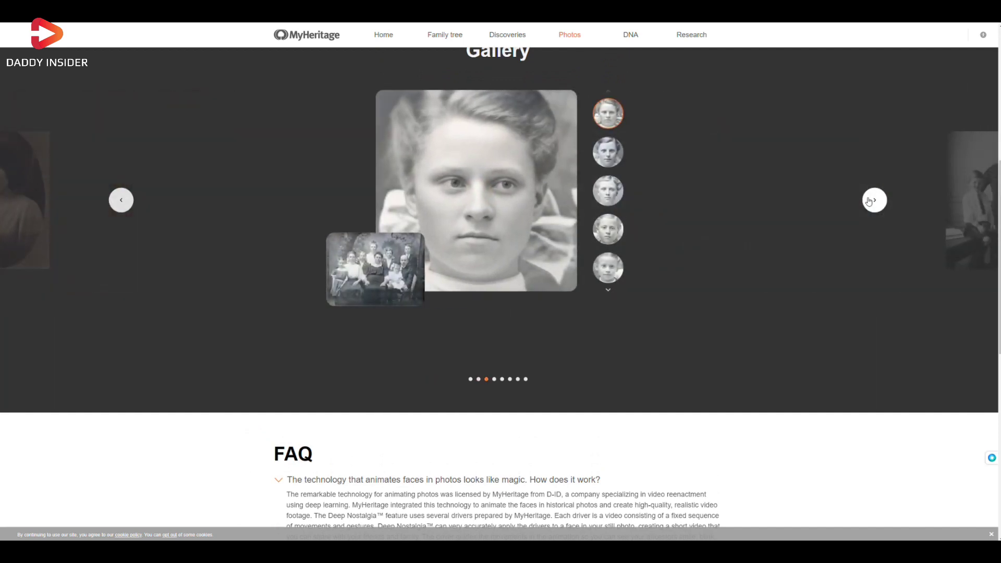
{"action": "left_click", "coordinate": [870, 200]}
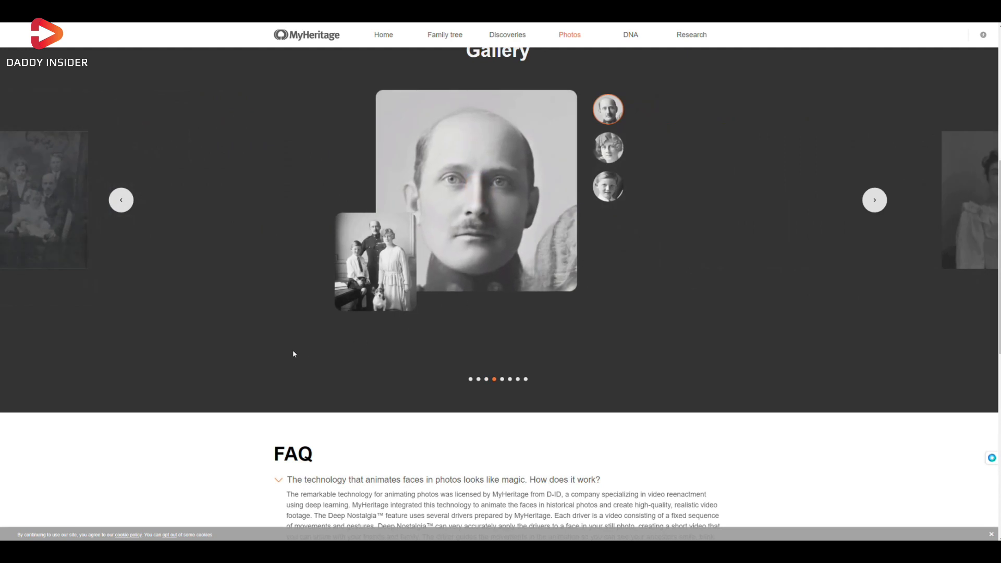
{"action": "scroll", "coordinate": [432, 305], "scroll_direction": "down", "scroll_amount": 1}
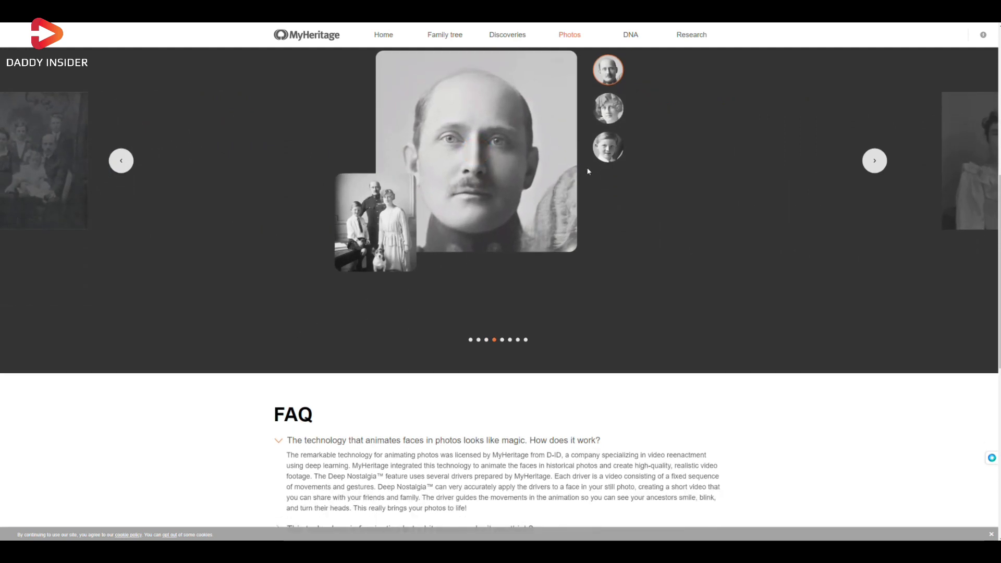
{"action": "scroll", "coordinate": [587, 171], "scroll_direction": "down", "scroll_amount": 4}
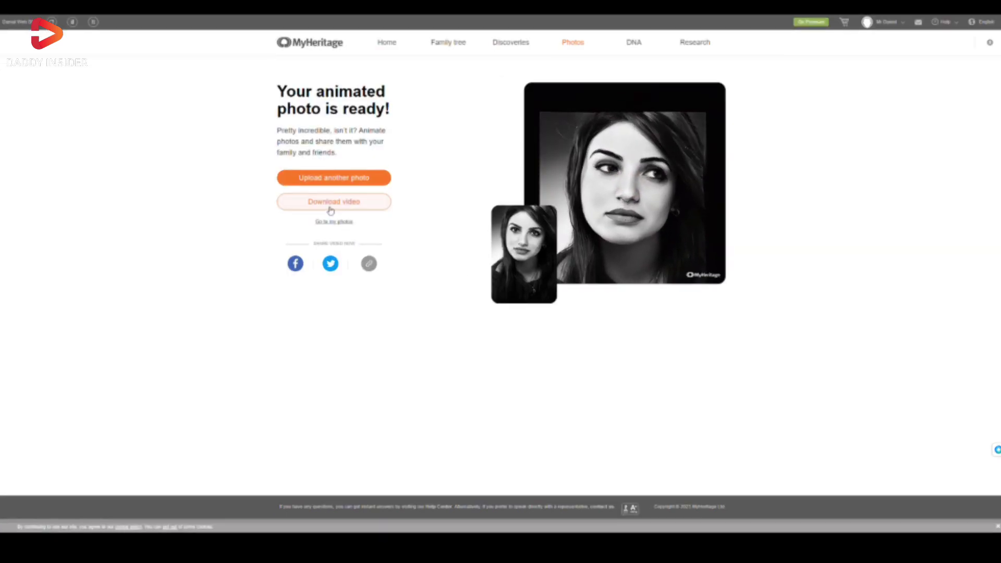
Switch the brunette portrait's animation from #10 to the Smile special animation.
{"action": "left_click", "coordinate": [330, 208]}
{"action": "left_click", "coordinate": [493, 116]}
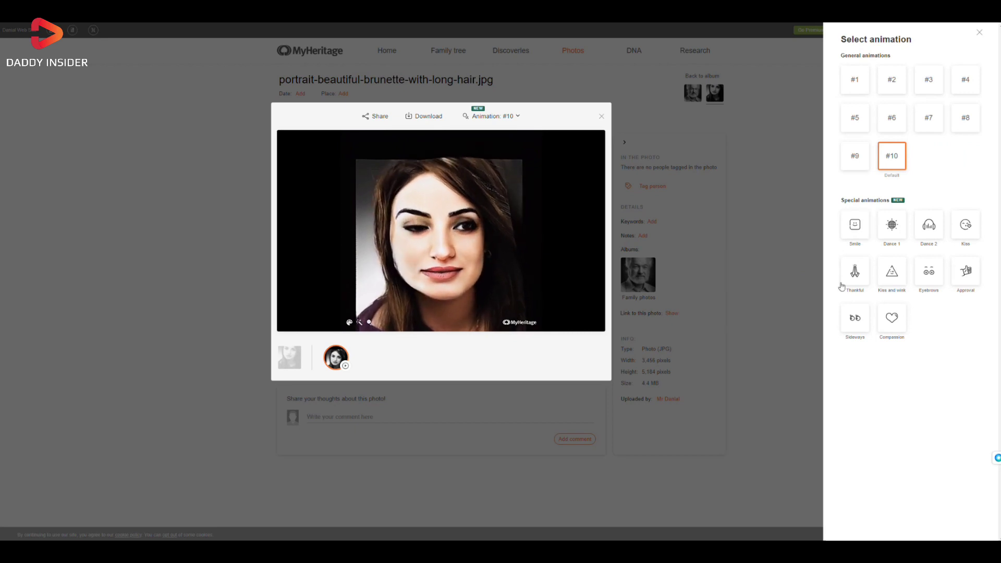
{"action": "left_click", "coordinate": [849, 231]}
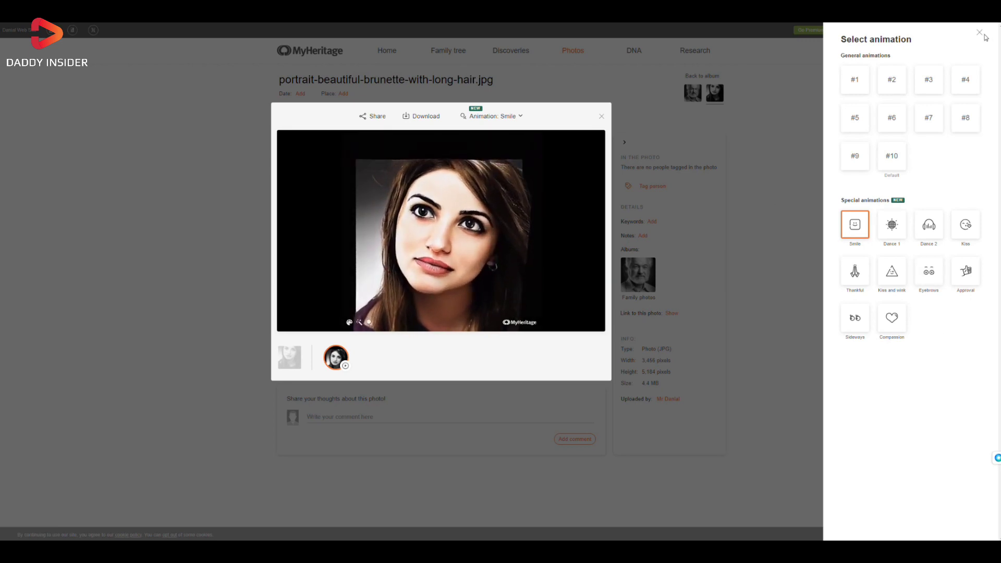
{"action": "left_click", "coordinate": [684, 152]}
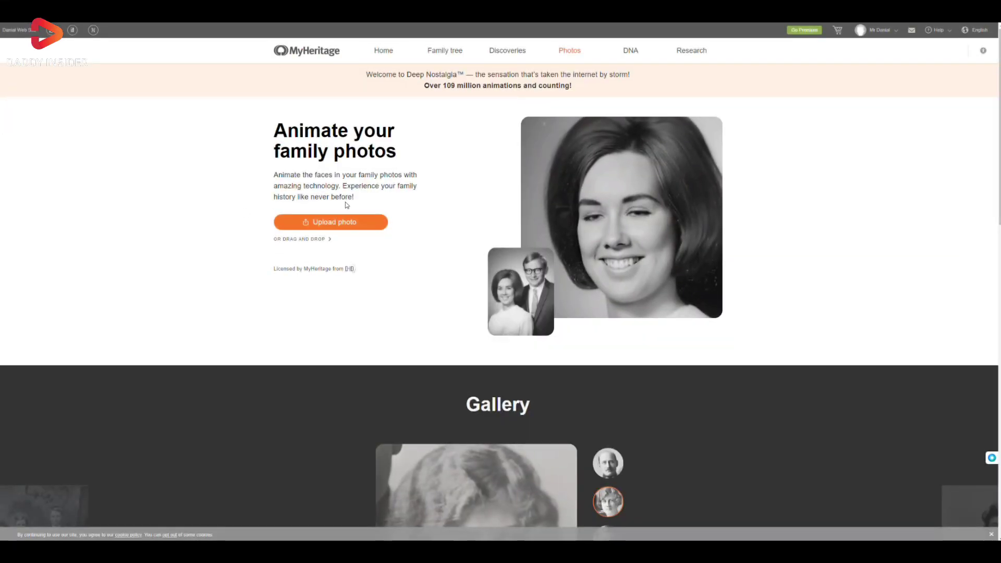
Upload portrait-beautiful-brunette-with-long-hair as a new photo.
{"action": "left_click", "coordinate": [331, 222]}
{"action": "left_click", "coordinate": [103, 68]}
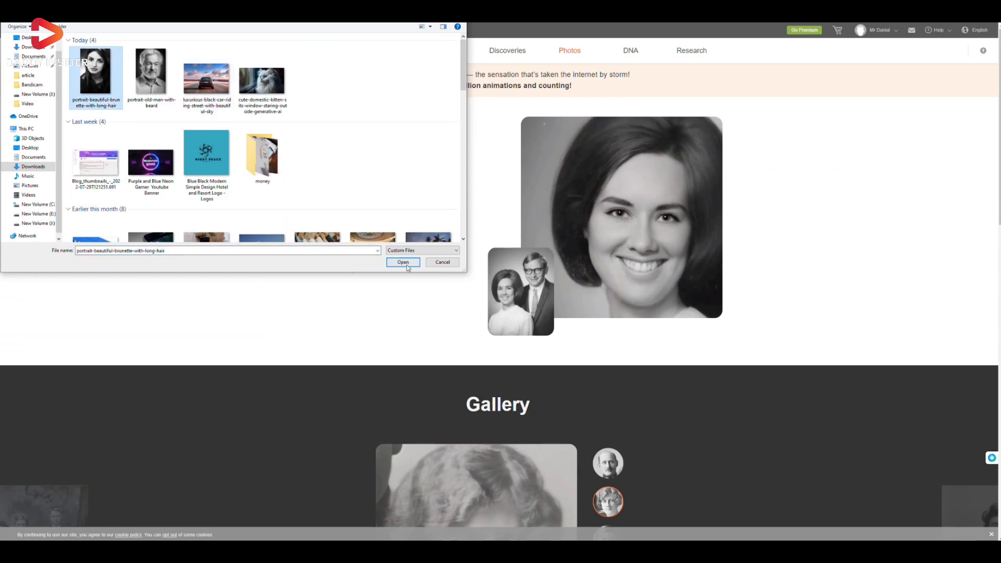
{"action": "left_click", "coordinate": [403, 262]}
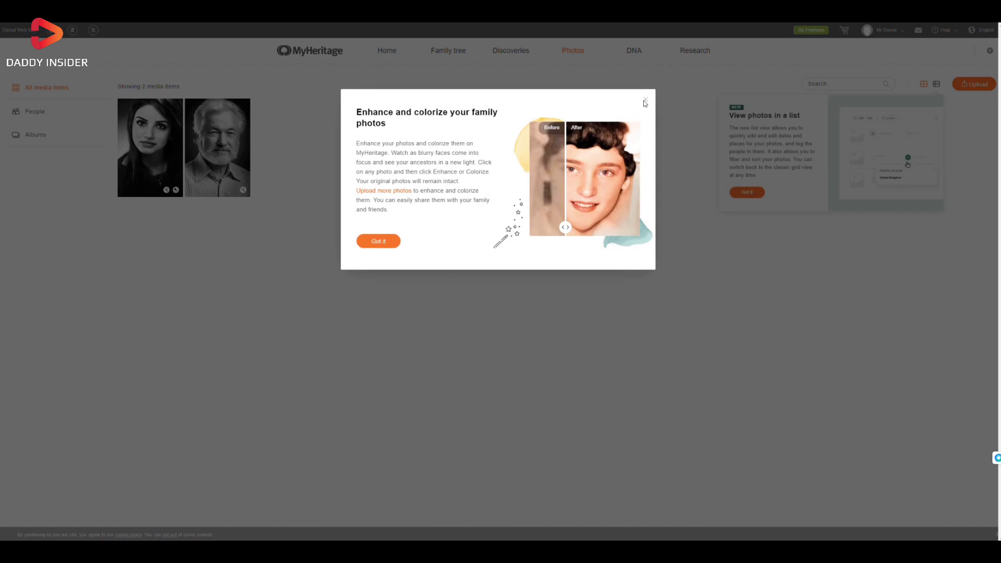
Close the 'Enhance and colorize' introduction popup.
{"action": "left_click", "coordinate": [644, 103]}
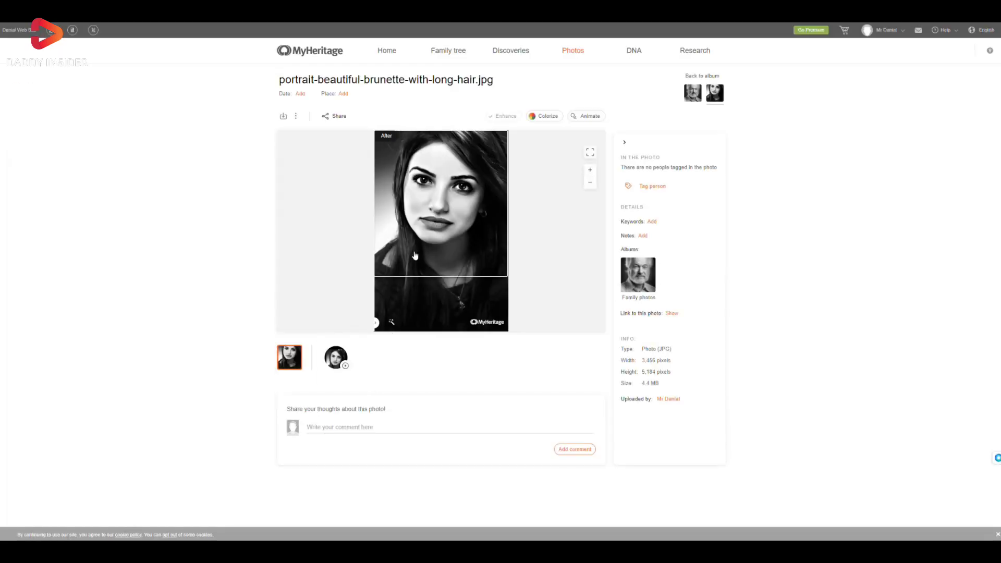